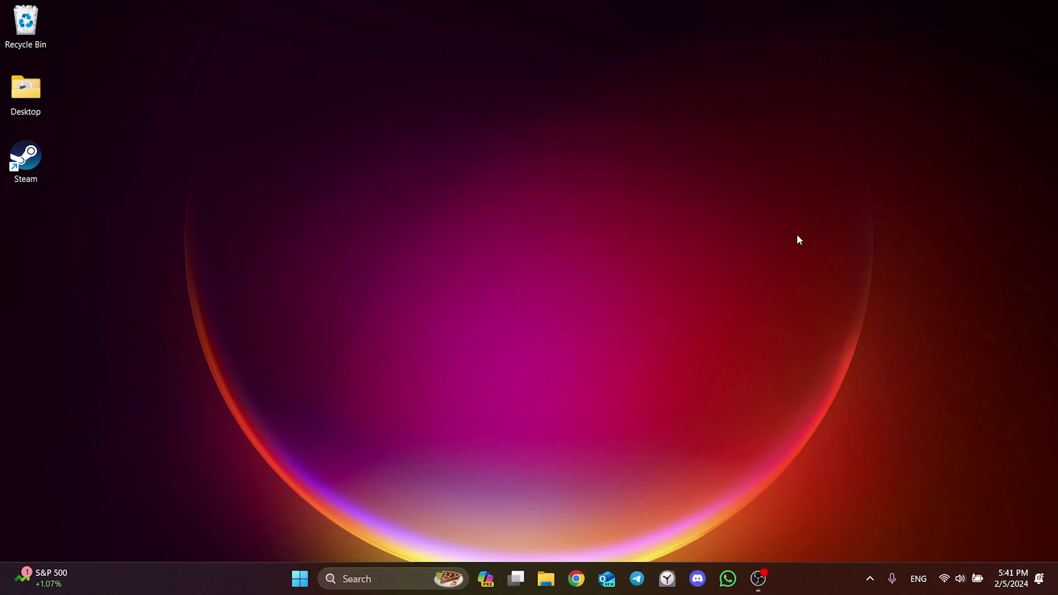
# Set D:\Steam\steam.exe to always run as administrator in its Compatibility properties
pyautogui.rightClick(26, 170)
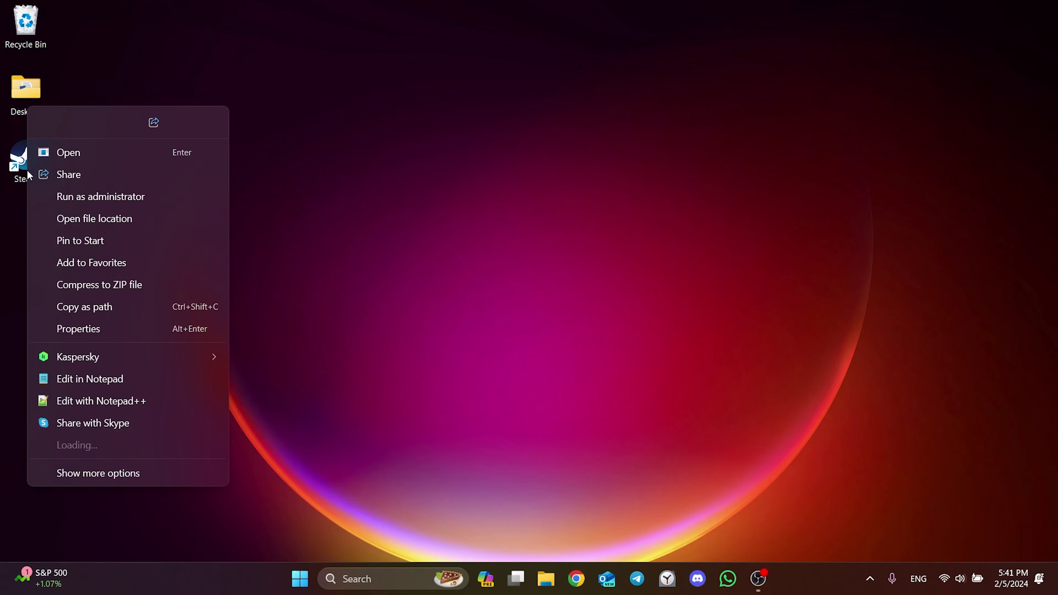
pyautogui.click(105, 221)
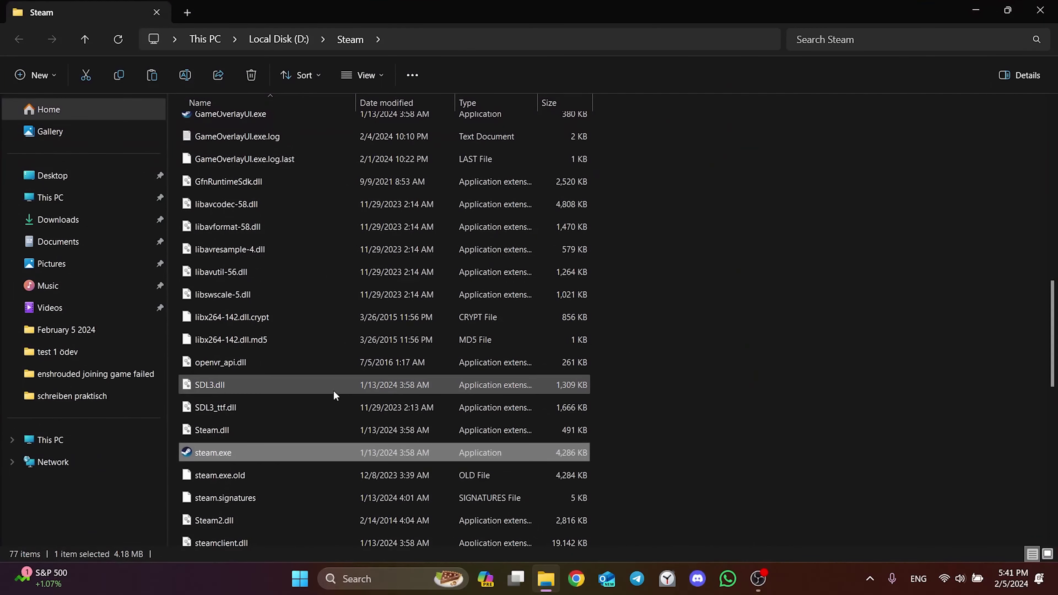
pyautogui.rightClick(228, 452)
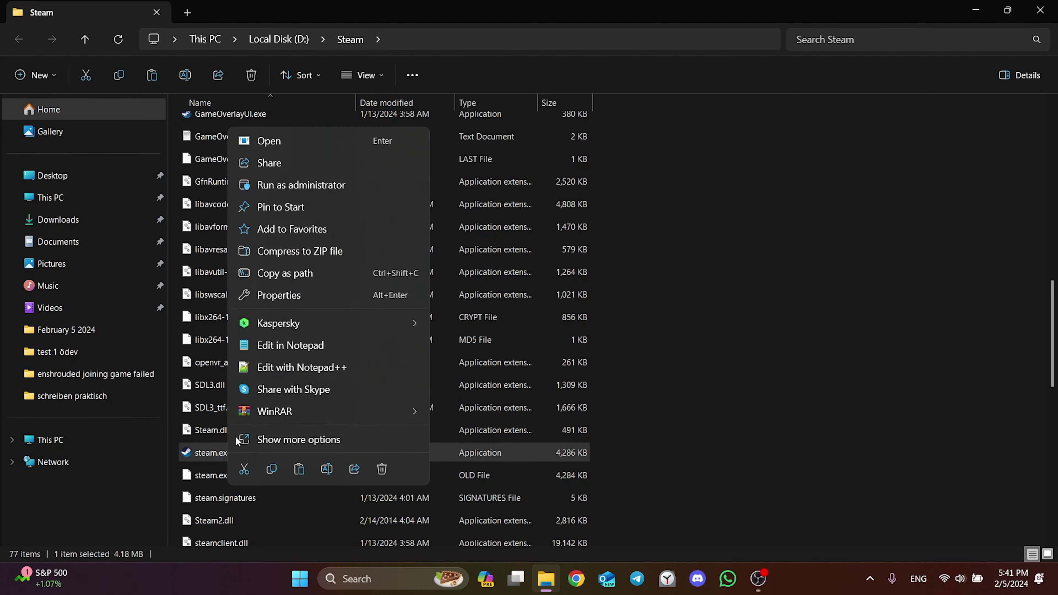
pyautogui.click(274, 297)
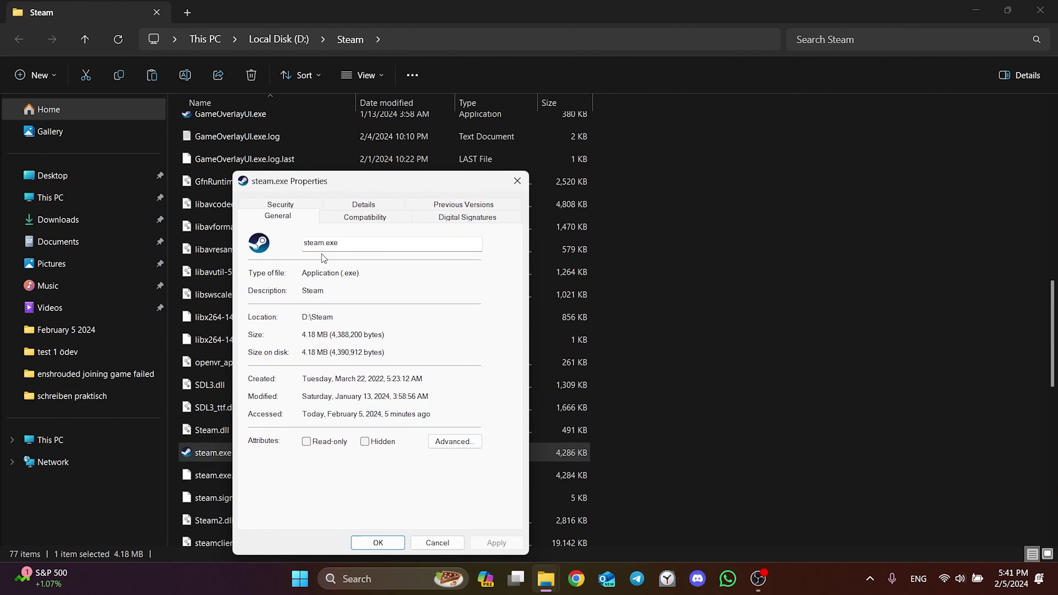
pyautogui.click(360, 219)
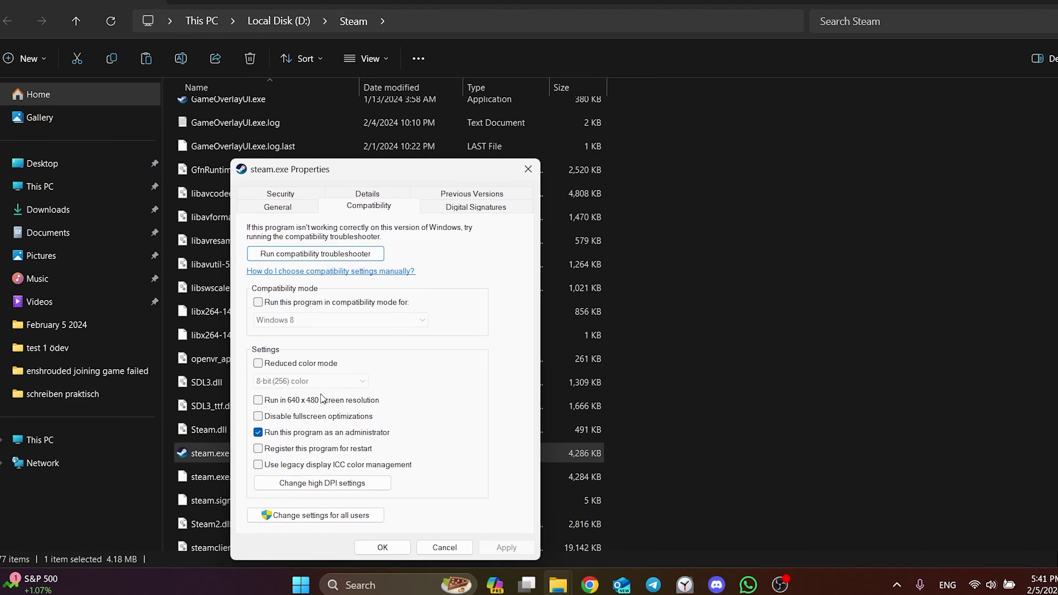
pyautogui.click(259, 433)
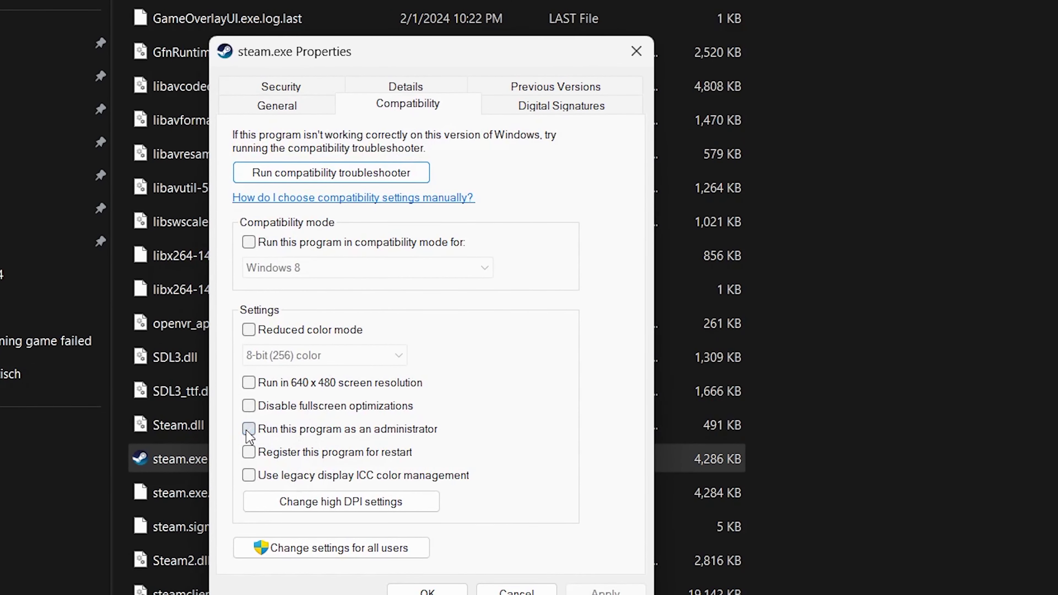
pyautogui.click(249, 429)
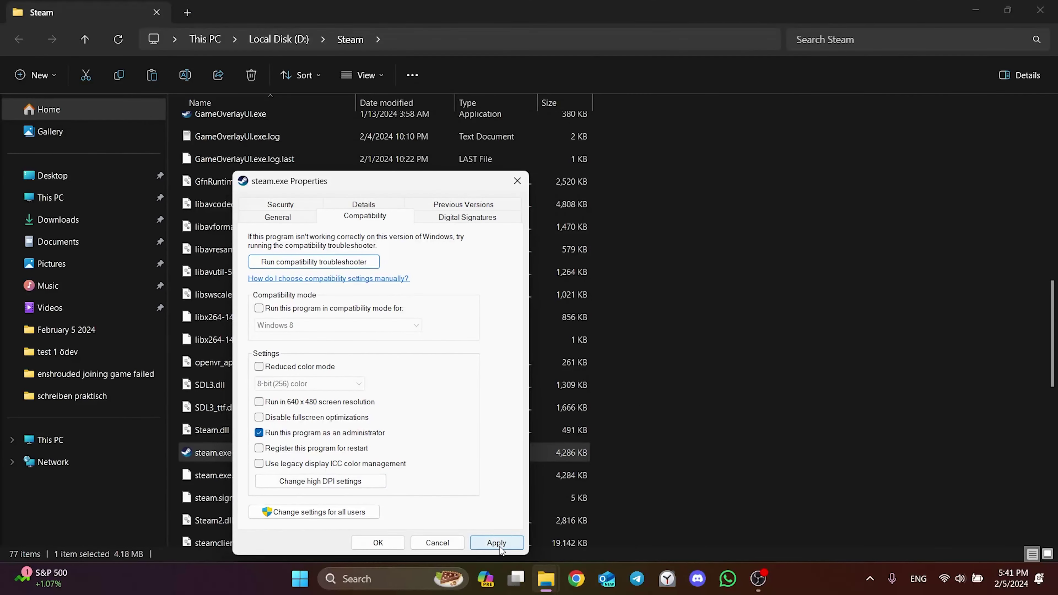
pyautogui.click(496, 543)
pyautogui.click(380, 543)
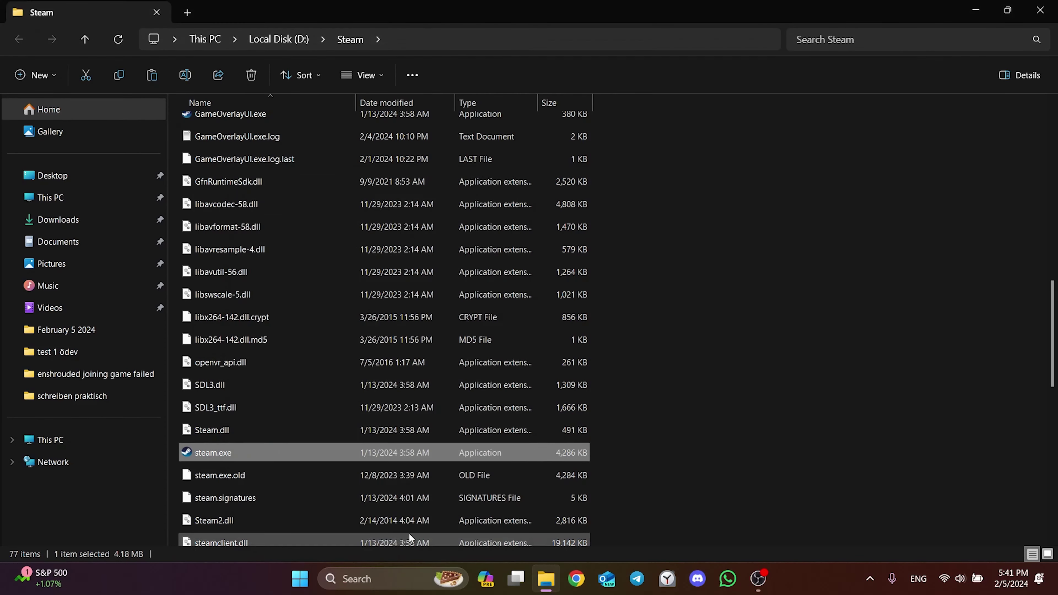
# Open the local AppData folder by running %localappdata% from the Run dialog
pyautogui.click(696, 428)
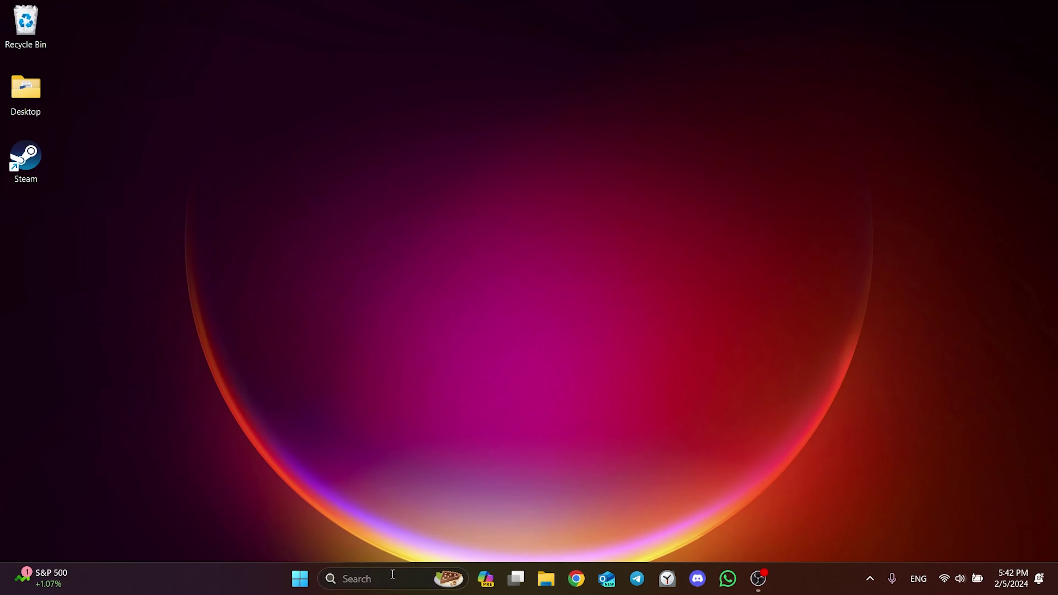
pyautogui.press('super+s')
pyautogui.write('run')
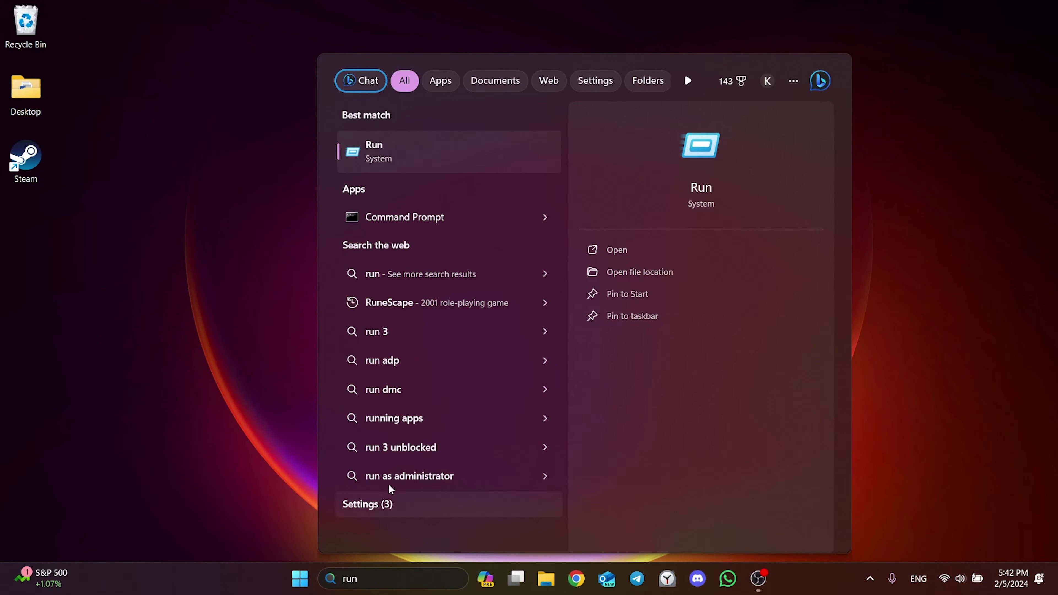
pyautogui.click(389, 146)
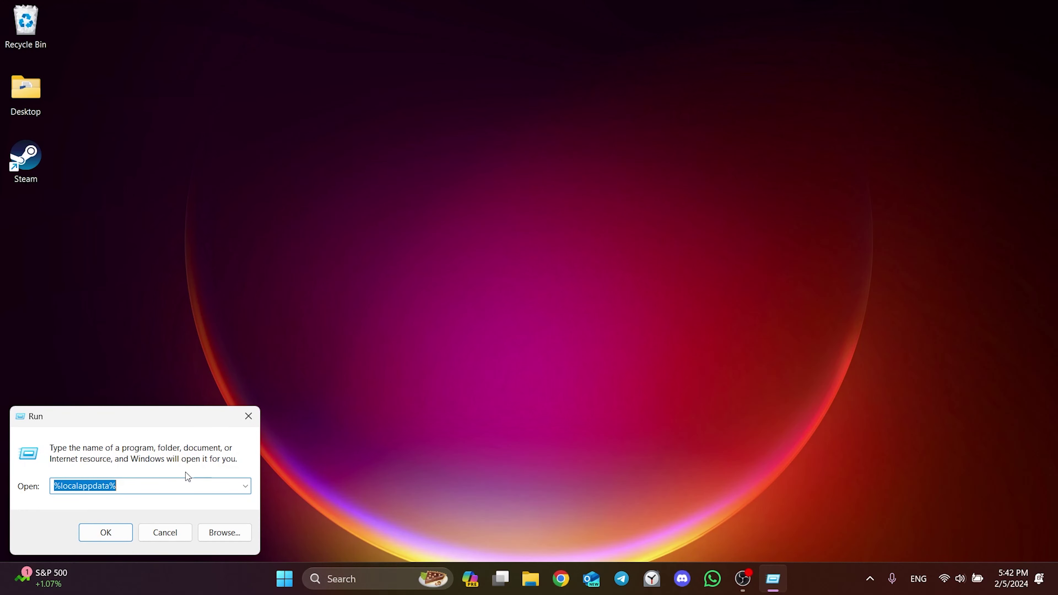
pyautogui.click(170, 486)
pyautogui.moveTo(129, 484); pyautogui.dragTo(52, 484)
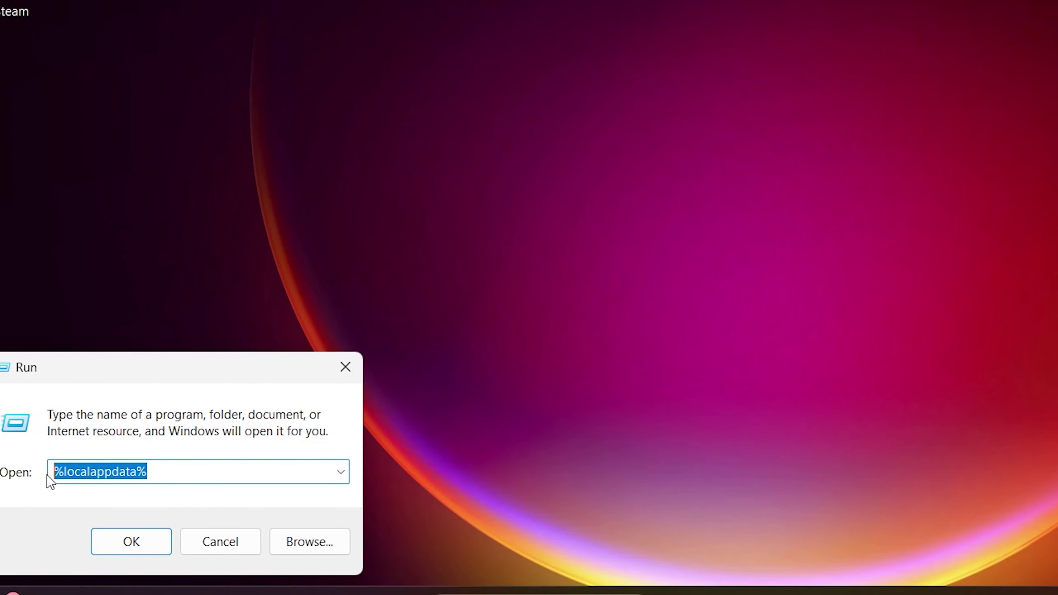
pyautogui.click(176, 475)
pyautogui.click(124, 545)
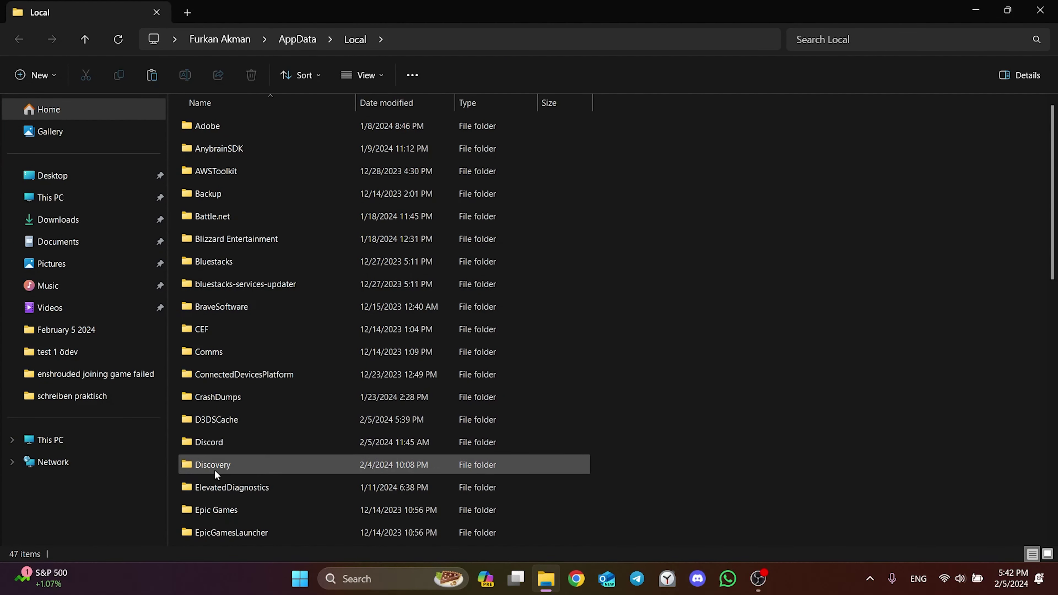
# Delete the Discovery folder from AppData\Local
pyautogui.click(240, 467)
pyautogui.rightClick(218, 462)
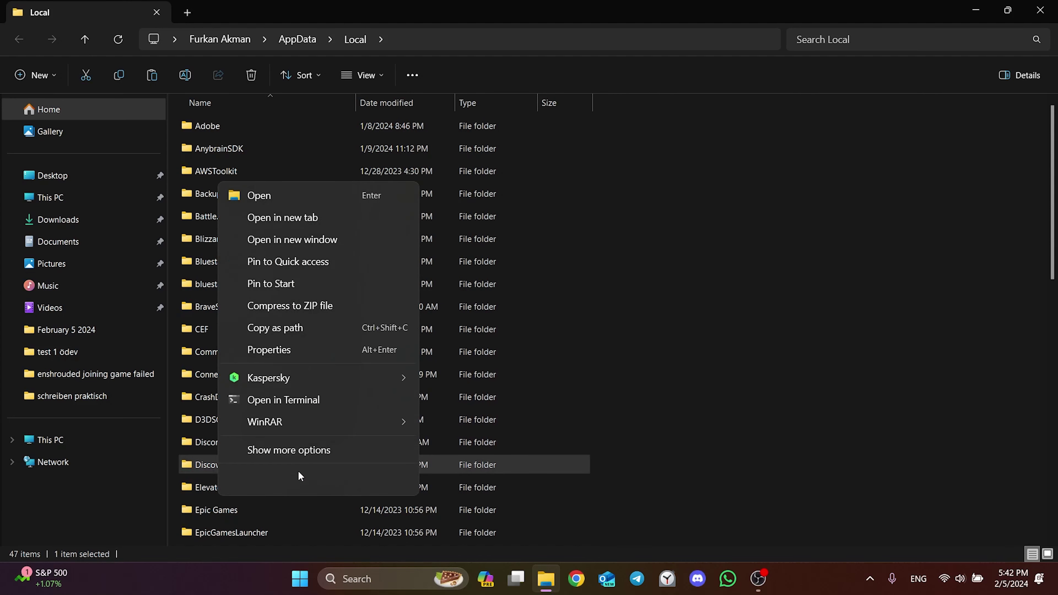
pyautogui.click(344, 480)
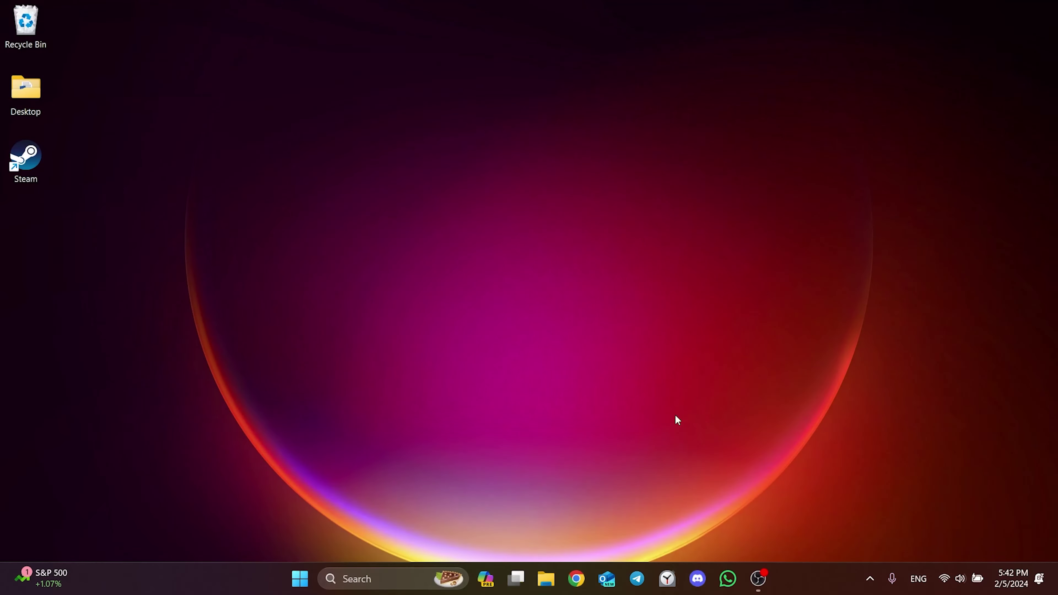
# Open the Windows Graphics settings page through search
pyautogui.click(359, 580)
pyautogui.write('graphics settings')
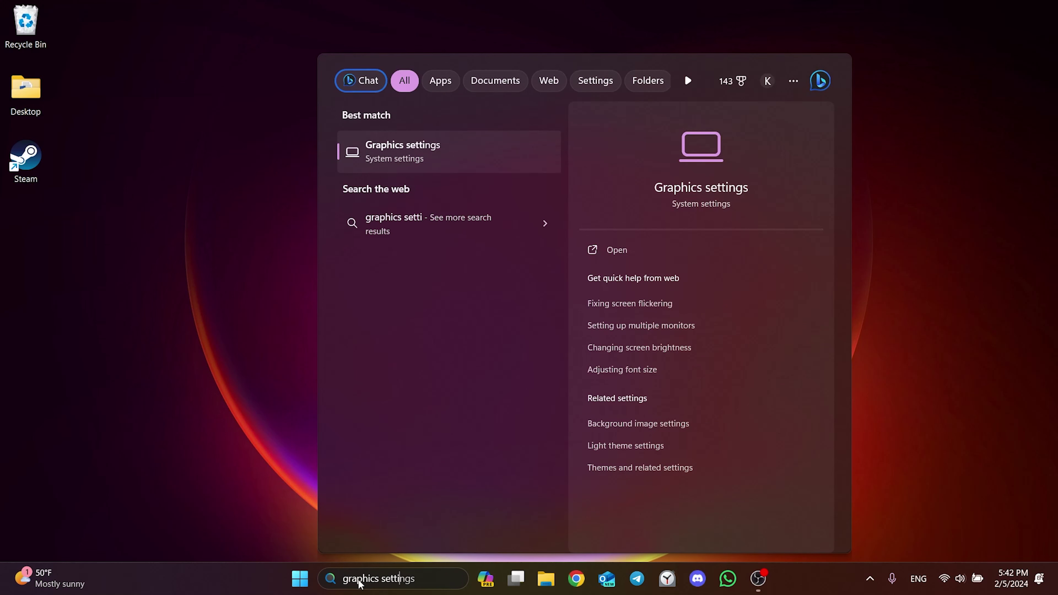
pyautogui.click(434, 162)
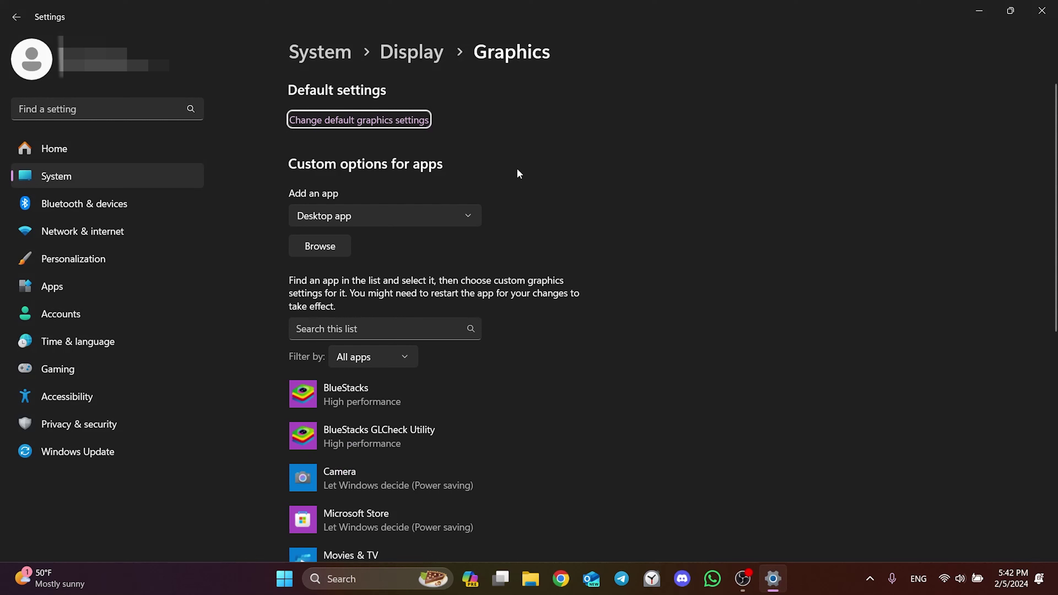
# Add Discovery.exe from D:\Steam\steamapps\common\The Finals to the custom graphics app list
pyautogui.click(308, 248)
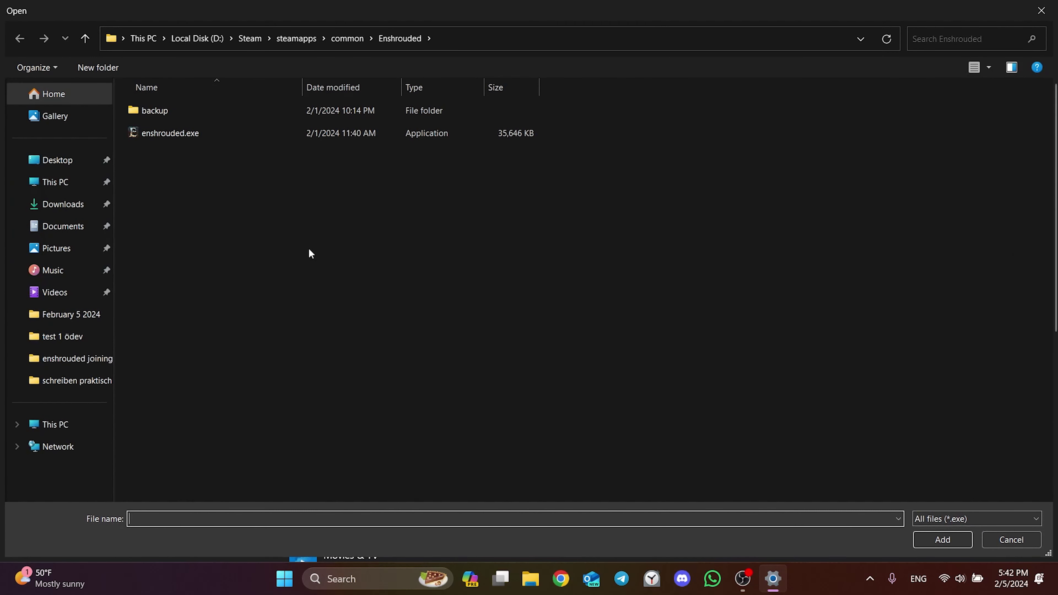
pyautogui.click(63, 425)
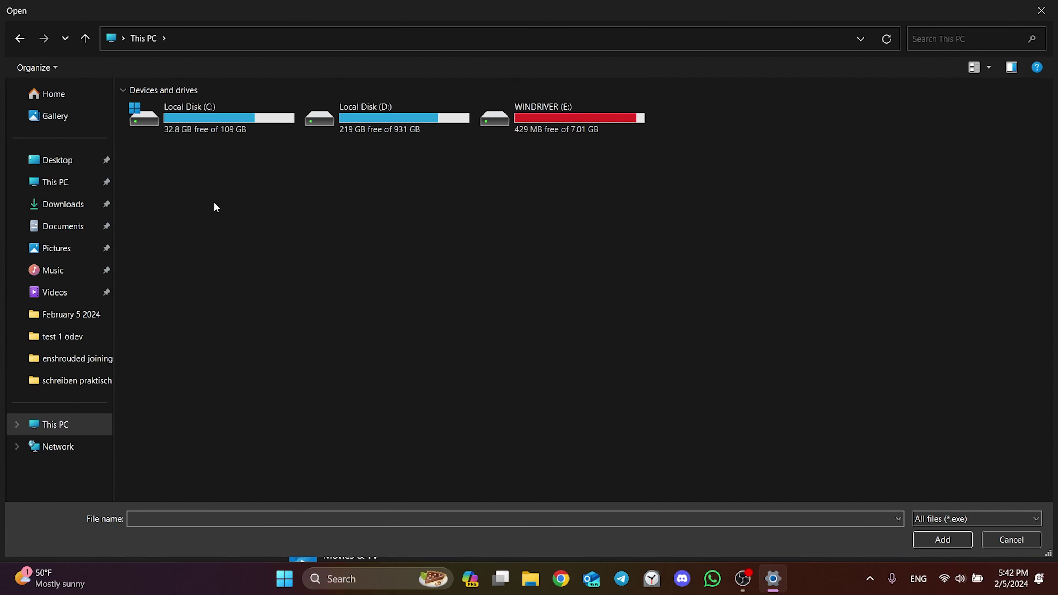
pyautogui.doubleClick(370, 127)
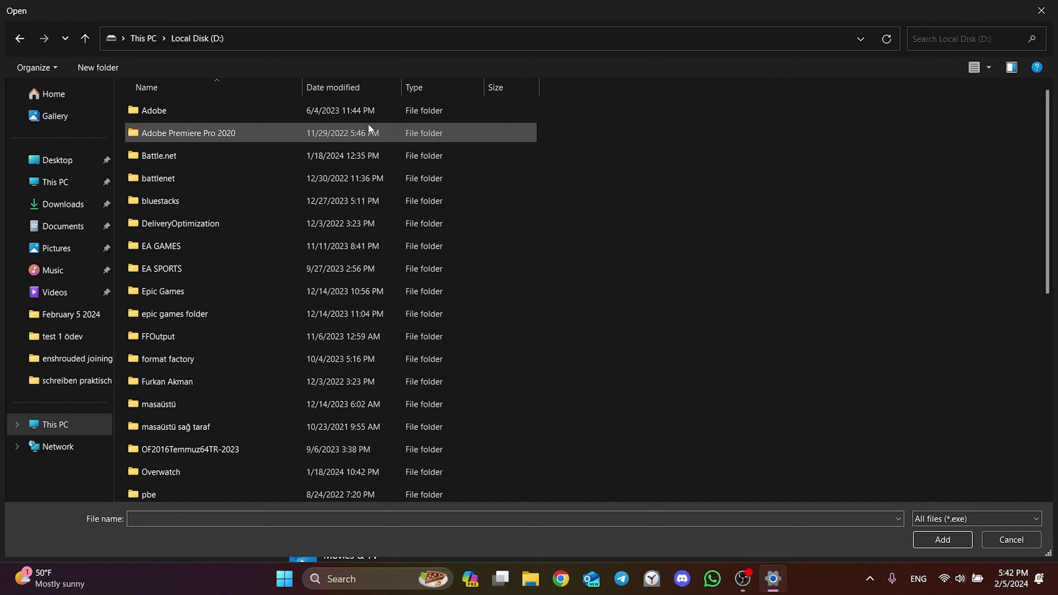
pyautogui.press('s')
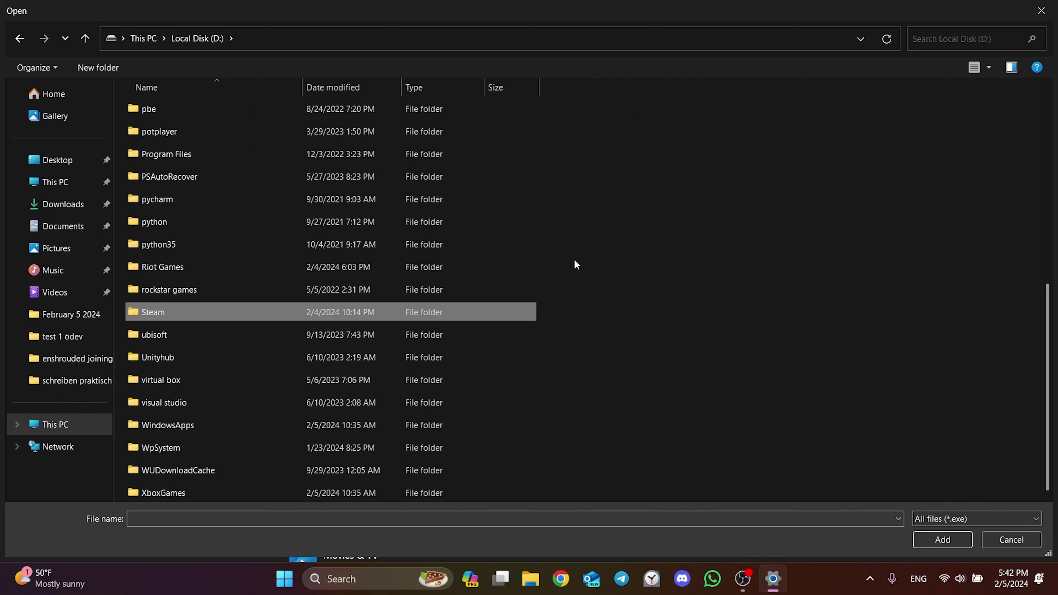
pyautogui.doubleClick(160, 313)
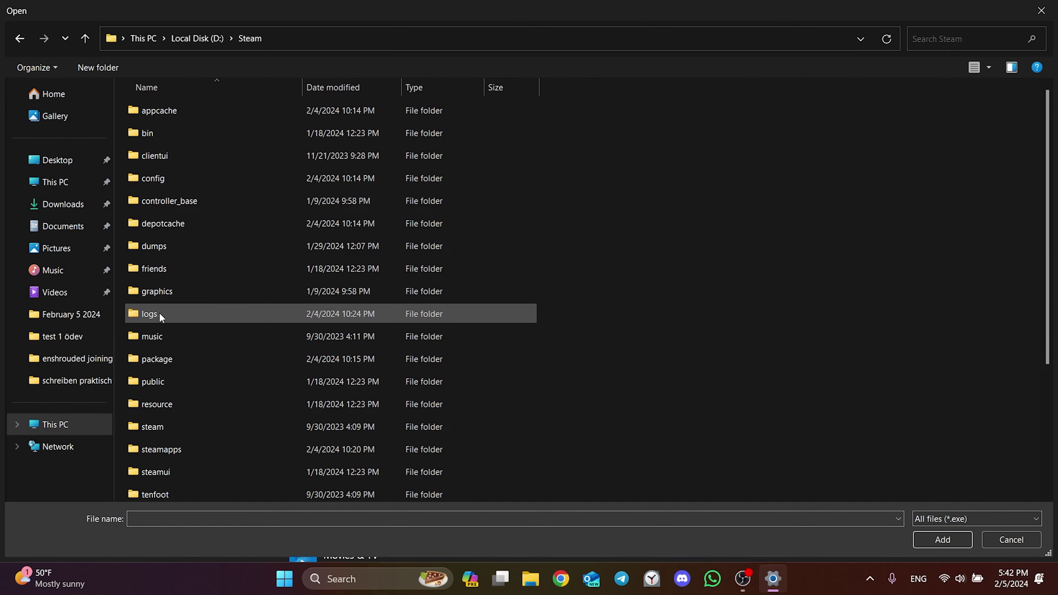
pyautogui.scroll(-1, 636, 294)
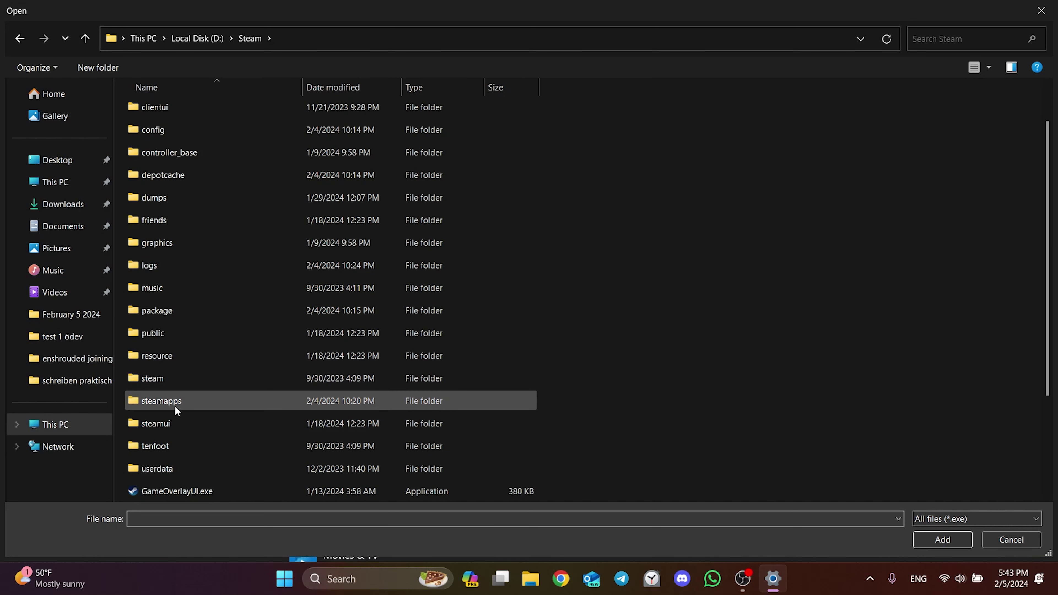
pyautogui.doubleClick(167, 402)
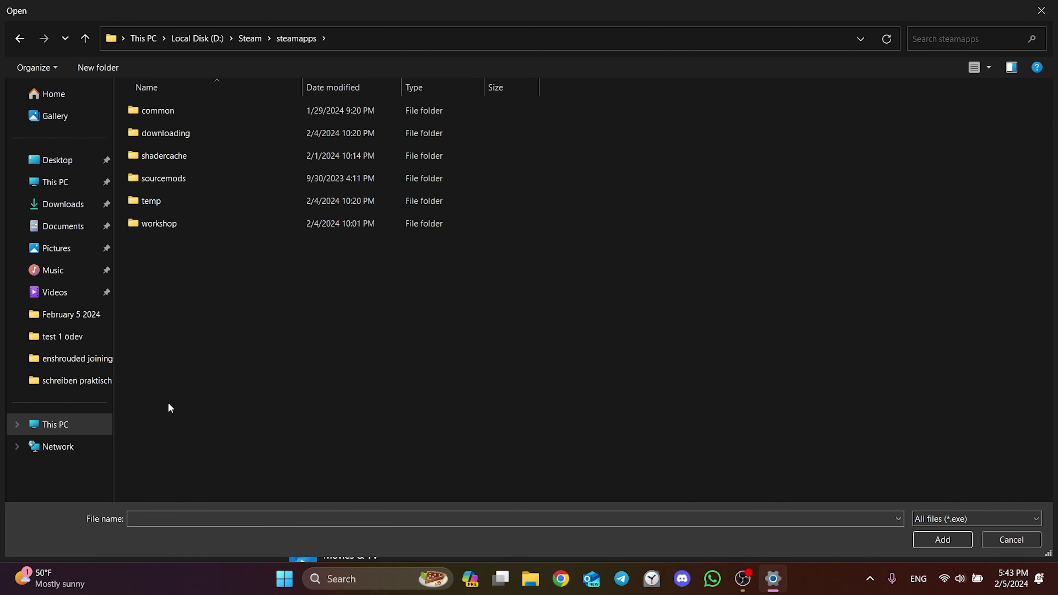
pyautogui.doubleClick(161, 114)
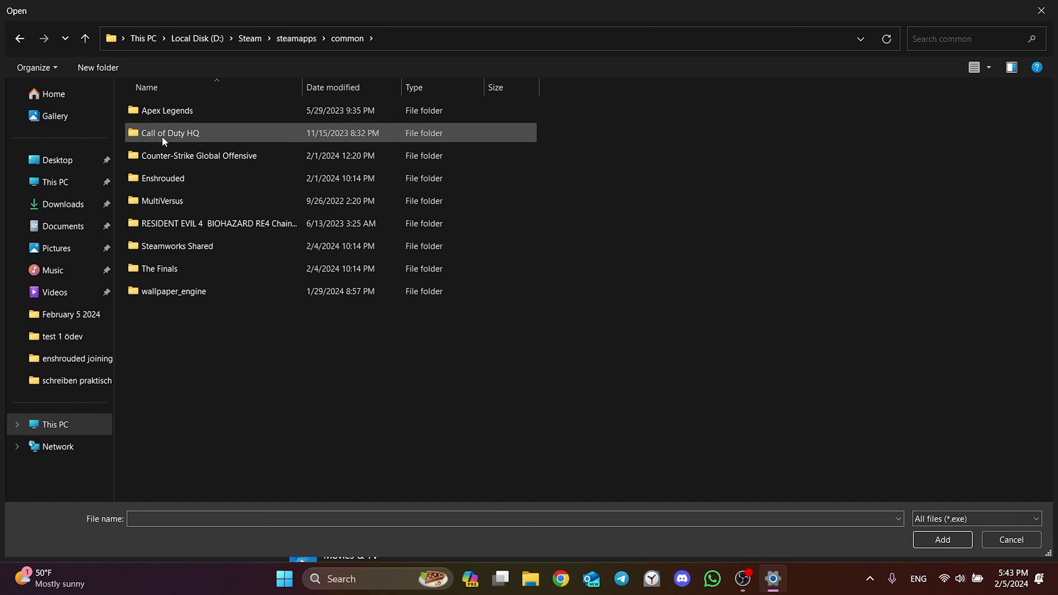
pyautogui.doubleClick(169, 268)
pyautogui.click(166, 202)
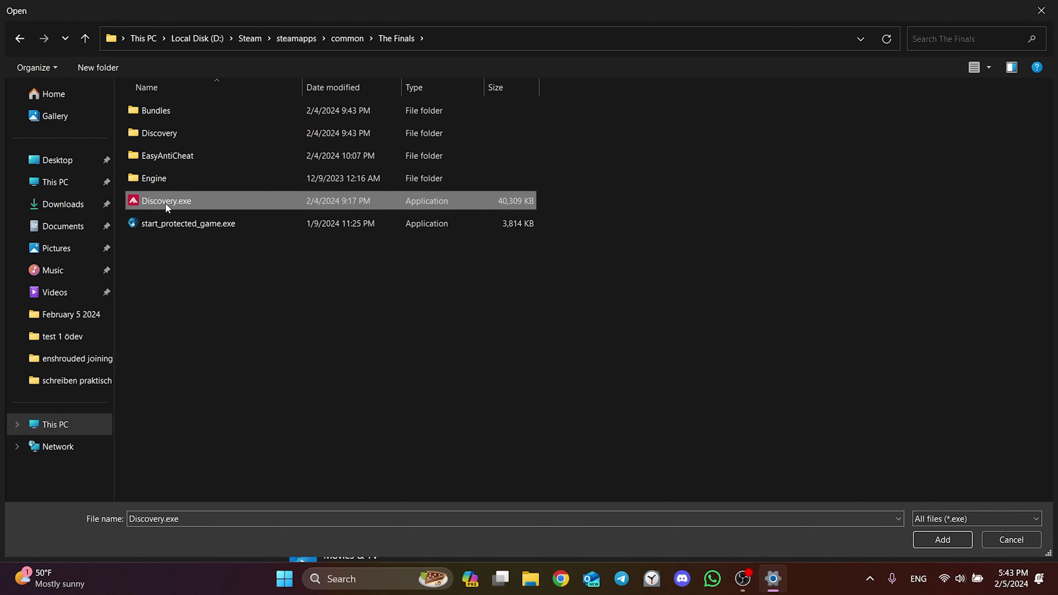
pyautogui.click(927, 543)
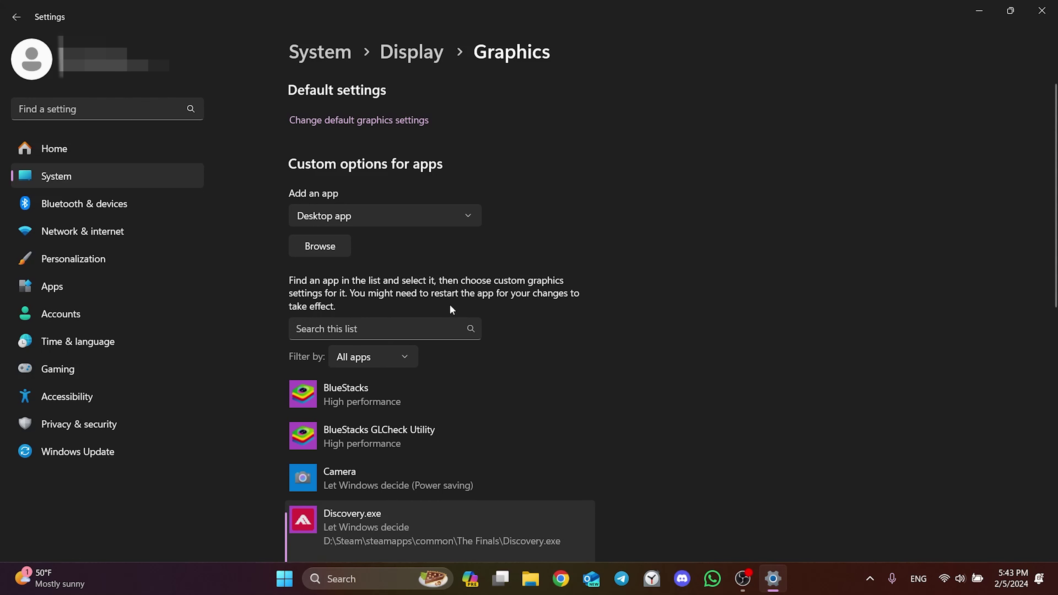
# Add the Discovery\Binaries\Win64\Discovery.exe to the graphics app list as well
pyautogui.click(320, 246)
pyautogui.doubleClick(190, 138)
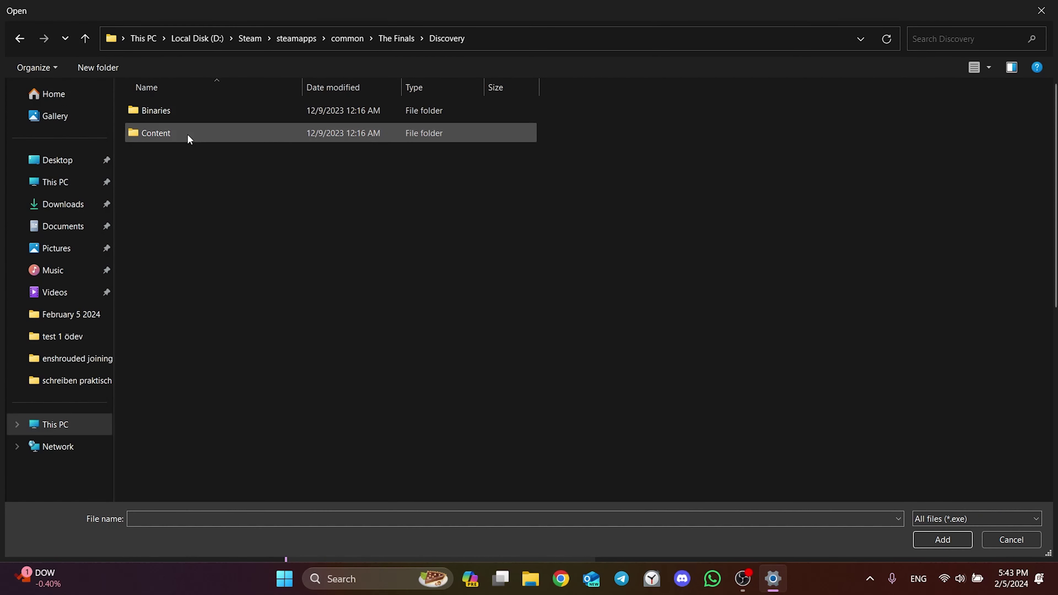
pyautogui.doubleClick(179, 111)
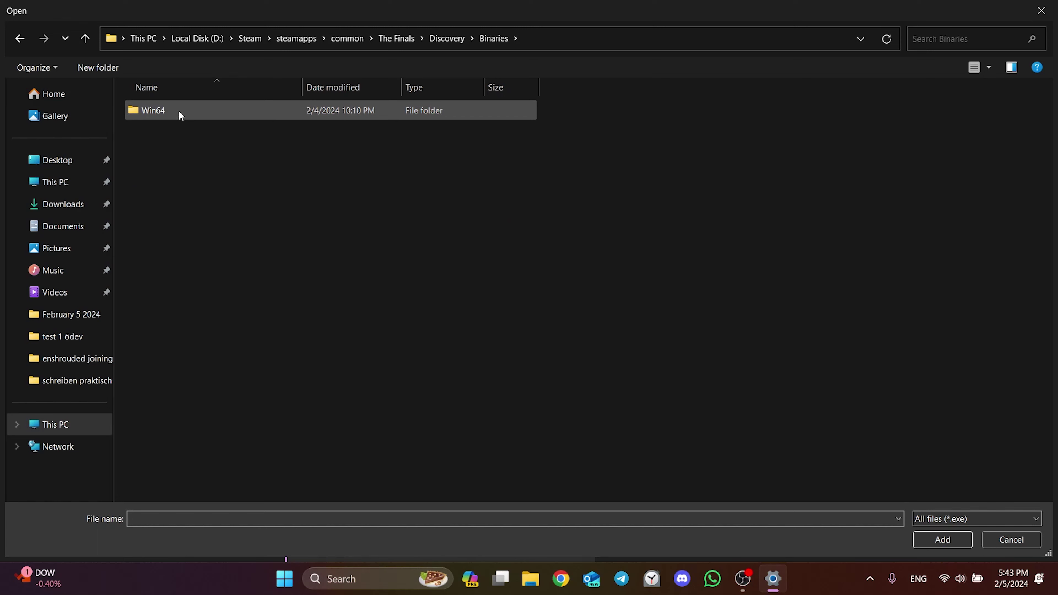
pyautogui.doubleClick(180, 112)
pyautogui.click(157, 133)
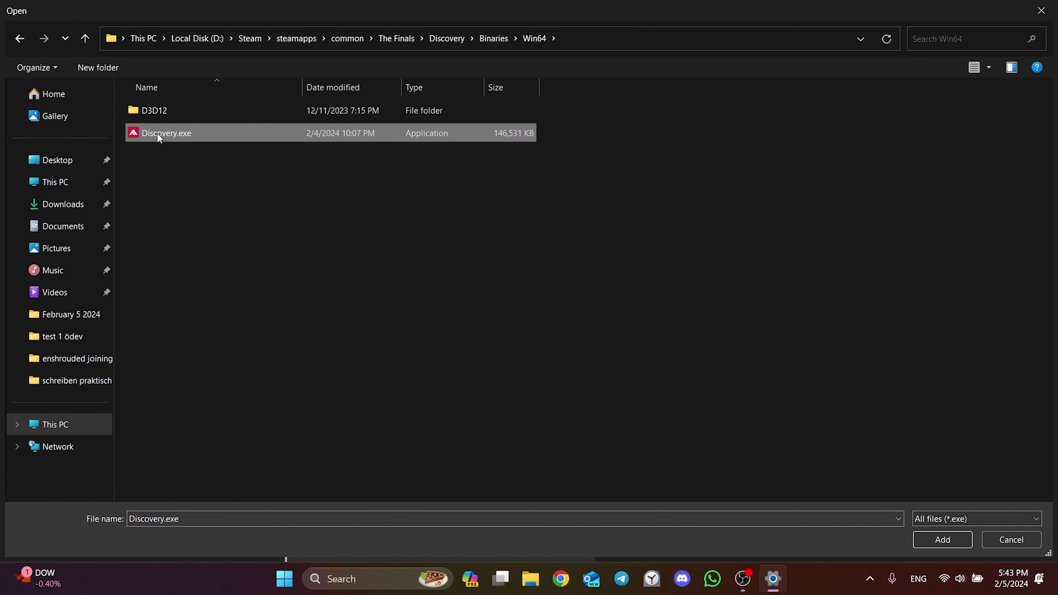
pyautogui.click(926, 538)
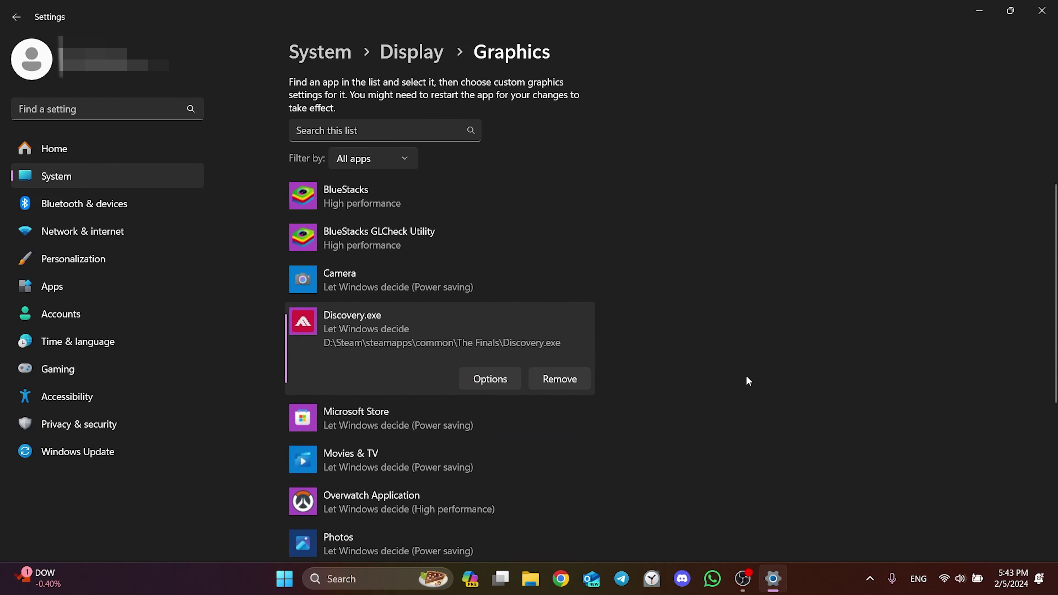
pyautogui.scroll(-5, 746, 376)
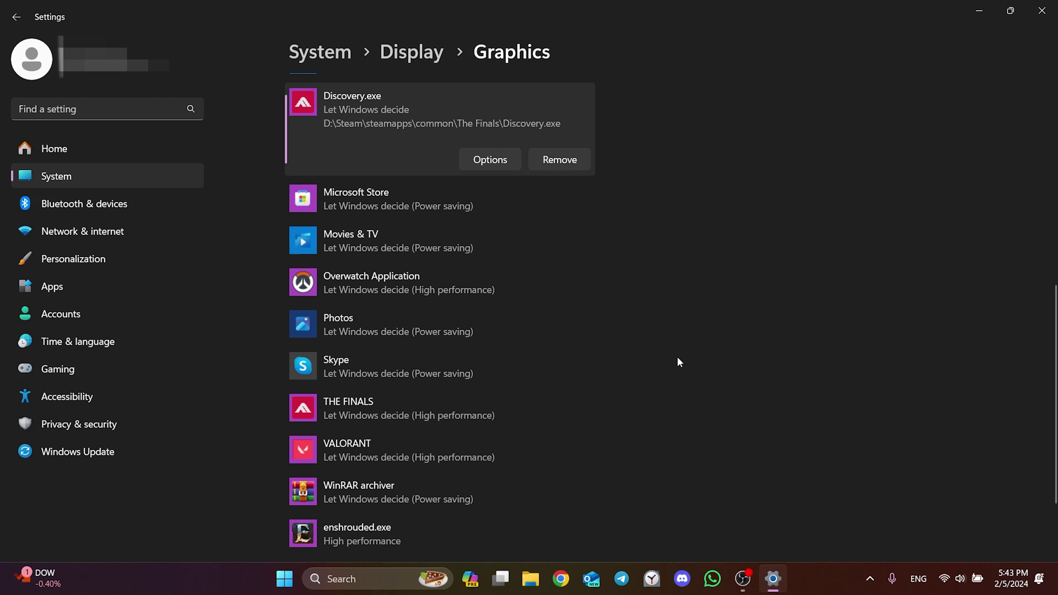
pyautogui.scroll(3, 678, 359)
# Save High performance (GeForce GTX 1050) as the graphics preference for Discovery.exe and THE FINALS
pyautogui.click(490, 309)
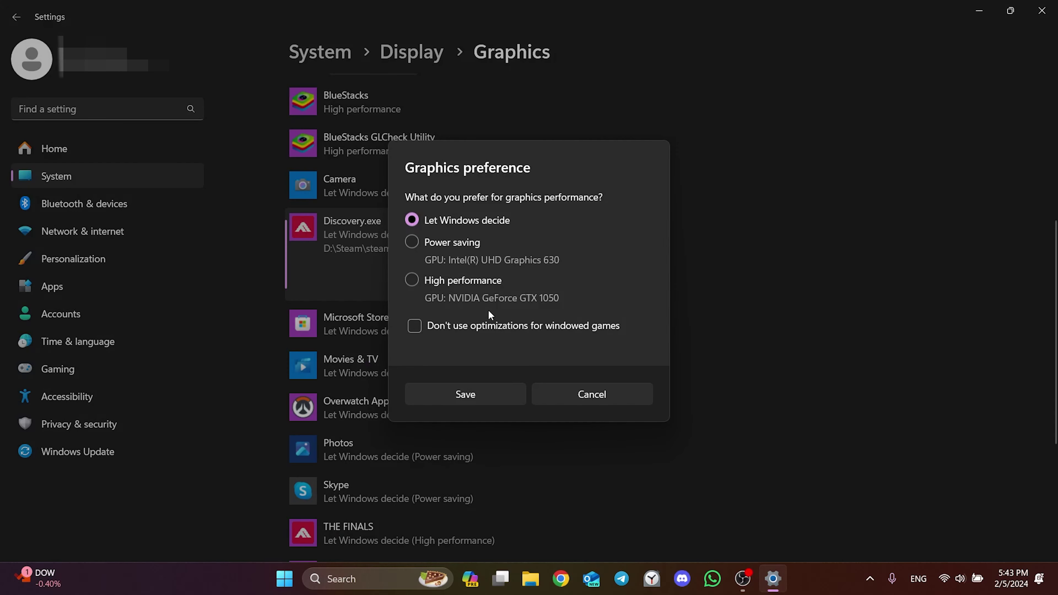
pyautogui.click(418, 278)
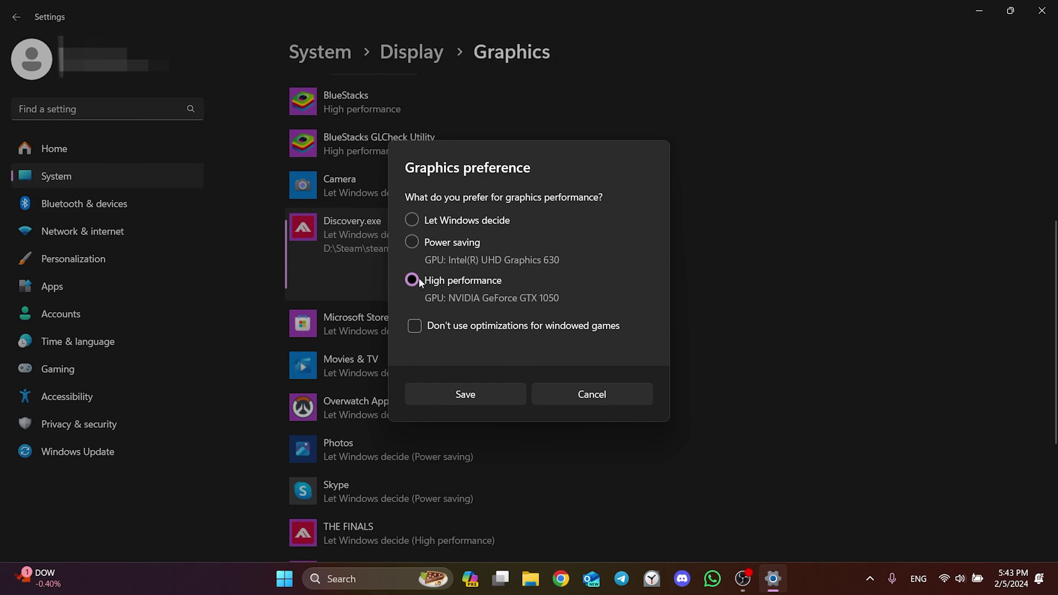
pyautogui.click(473, 397)
pyautogui.scroll(-3, 505, 402)
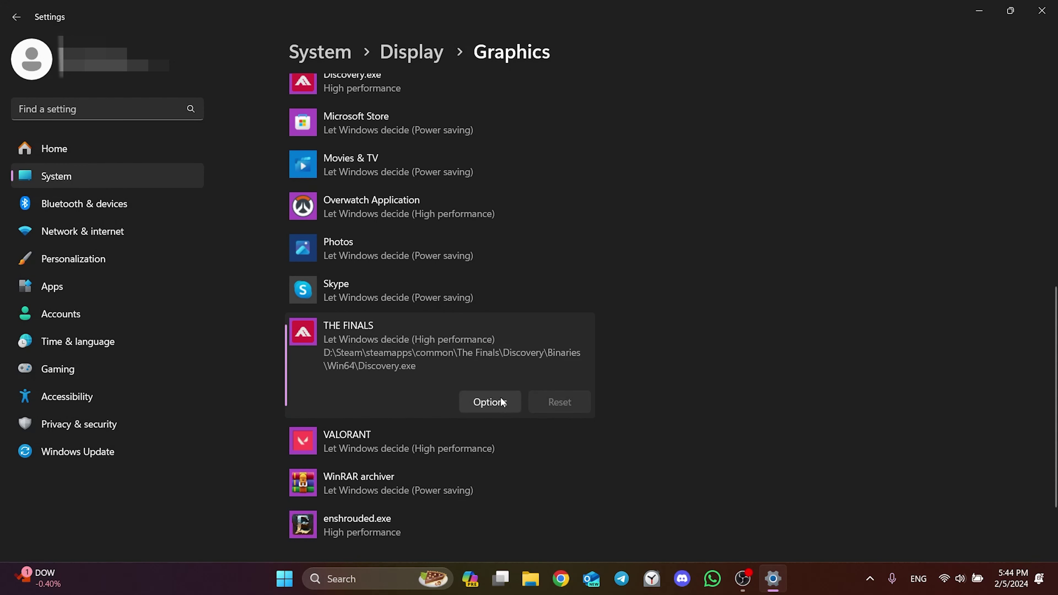
pyautogui.click(491, 399)
pyautogui.click(413, 279)
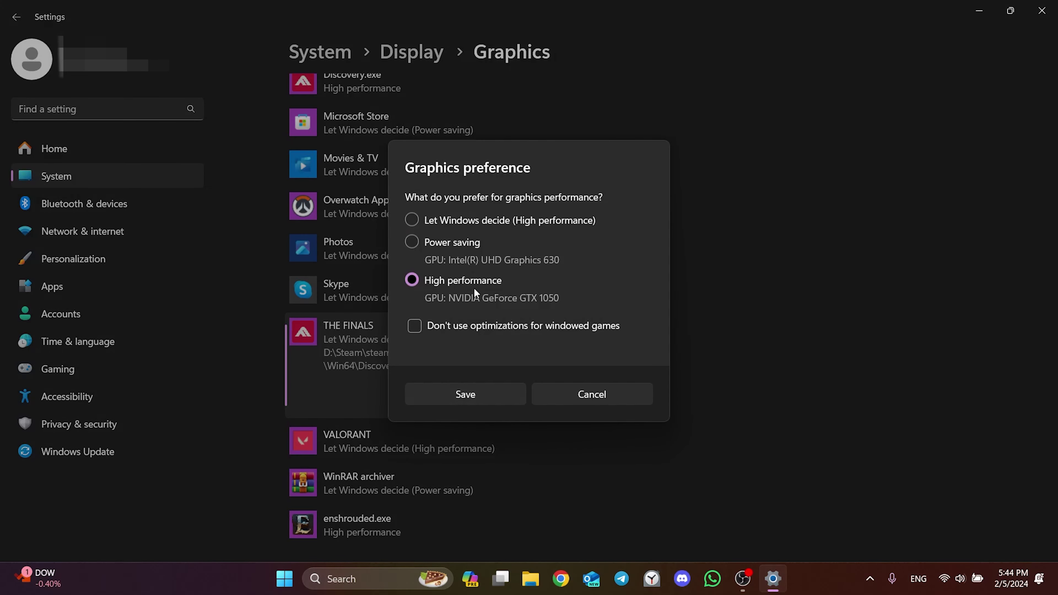
pyautogui.click(461, 393)
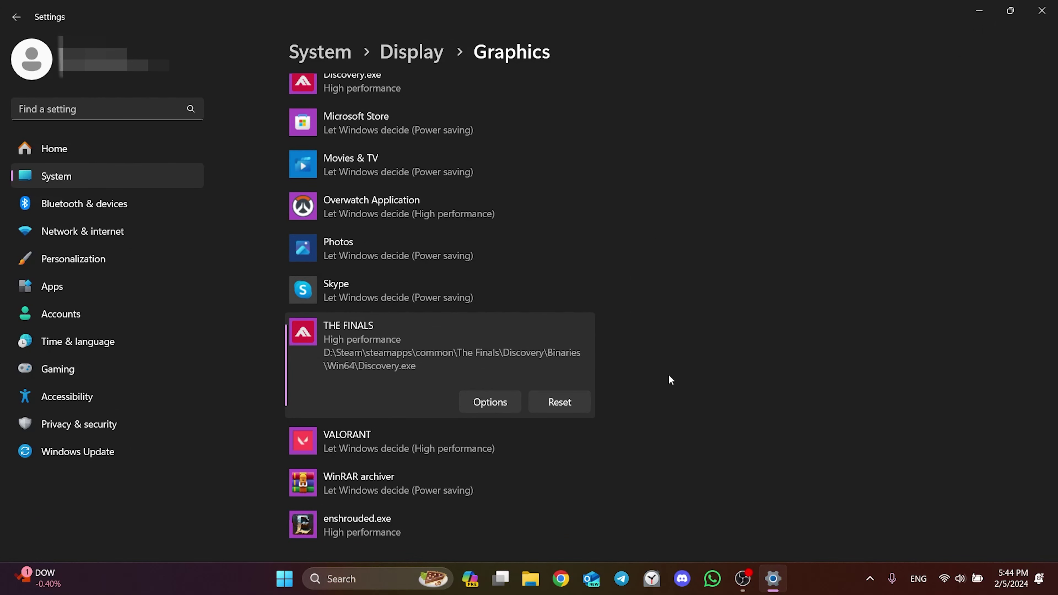
# Turn off 'Allow your controller to open Game Bar' under Gaming > Game Bar
pyautogui.click(55, 378)
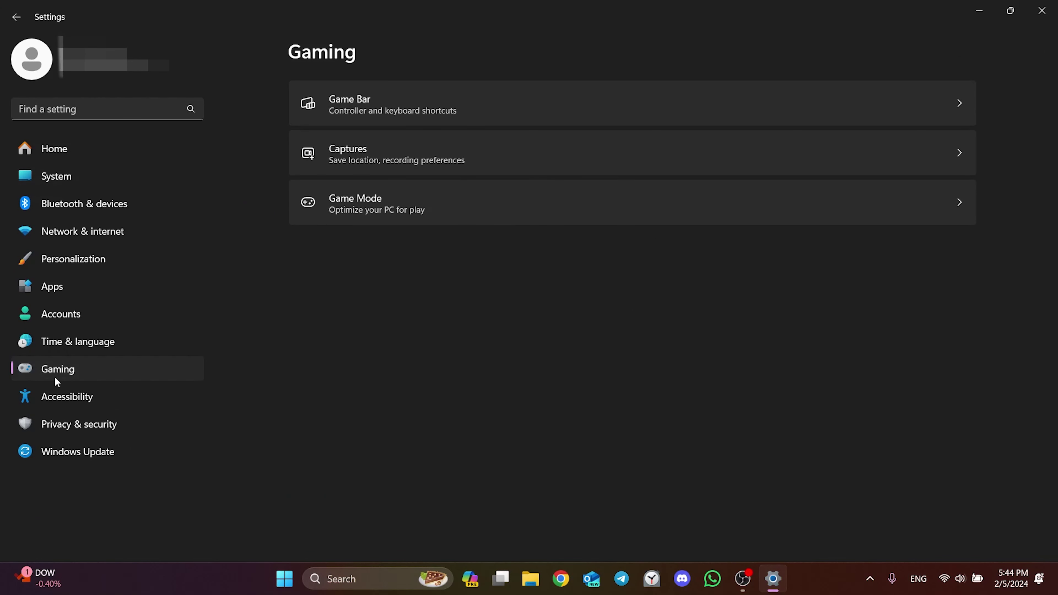
pyautogui.click(400, 107)
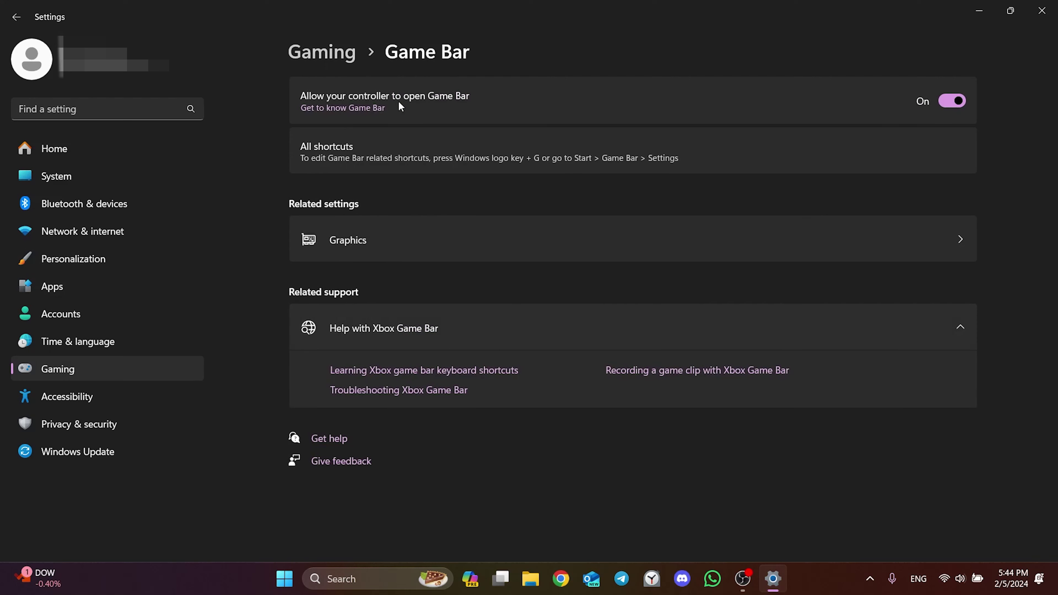
pyautogui.click(963, 100)
# Close Settings and launch Control Panel from Windows search
pyautogui.click(1042, 11)
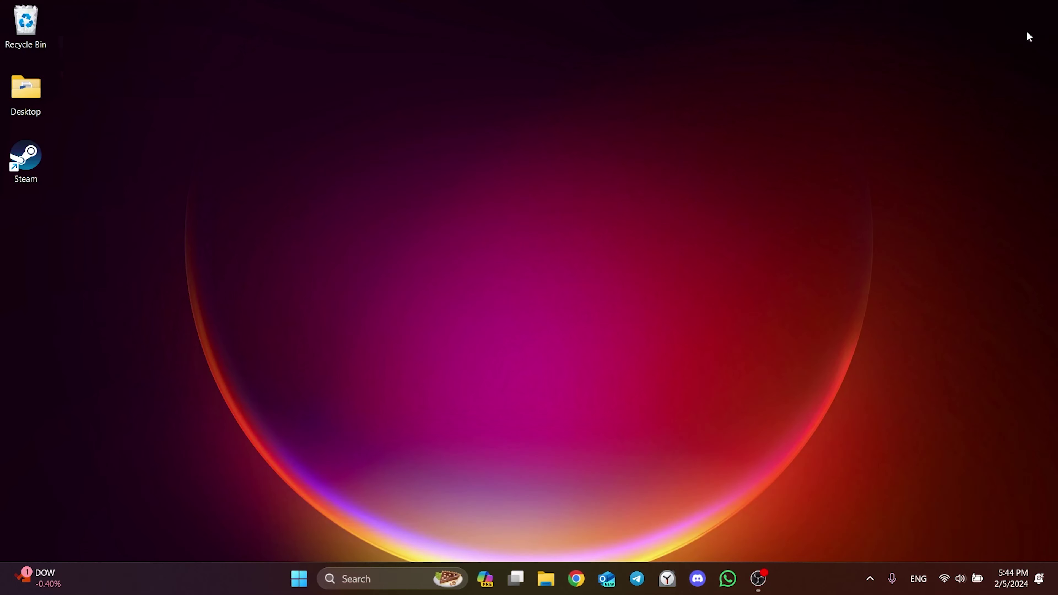
pyautogui.click(446, 574)
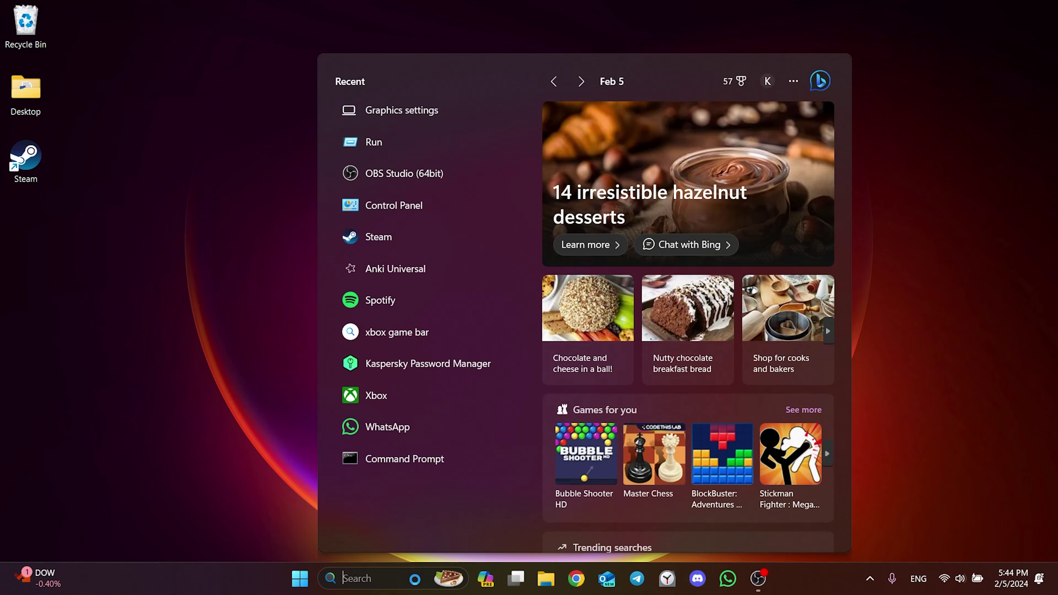
pyautogui.write('control panel')
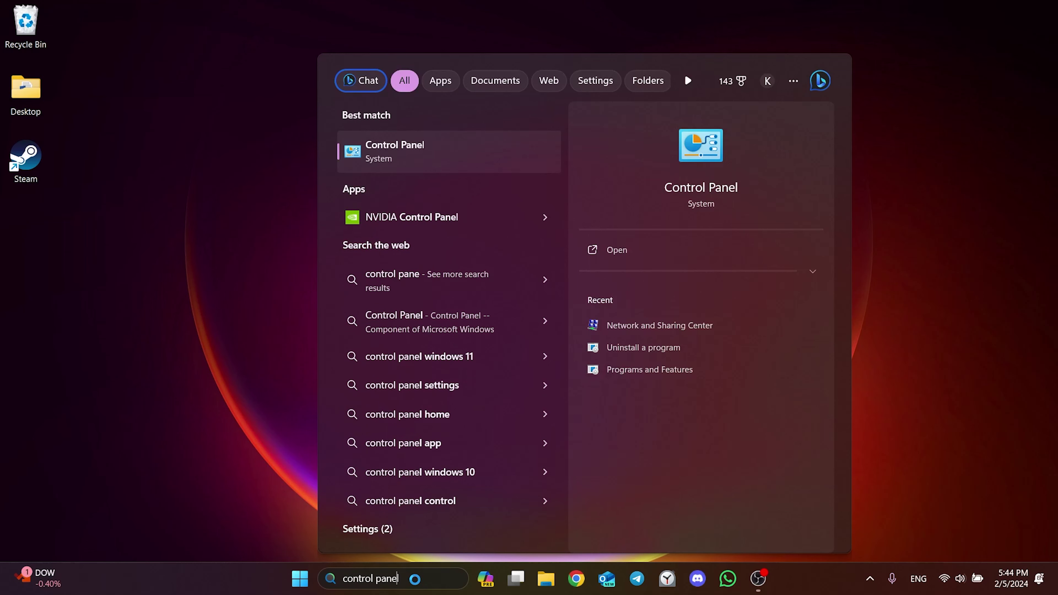
pyautogui.click(402, 165)
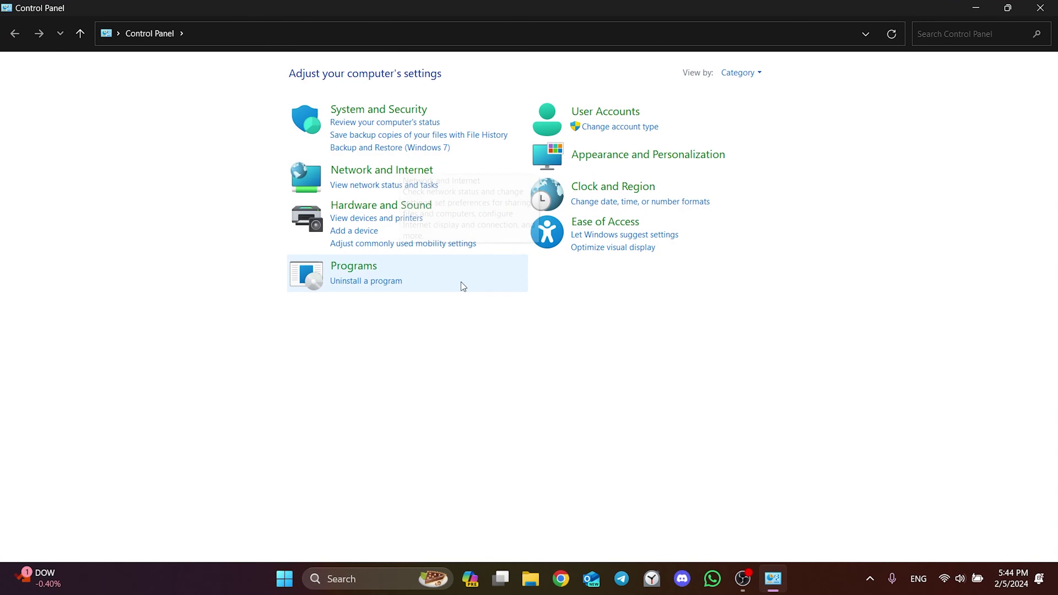
# Turn off Windows Defender Firewall for private and public networks under System and Security
pyautogui.click(367, 109)
pyautogui.click(234, 121)
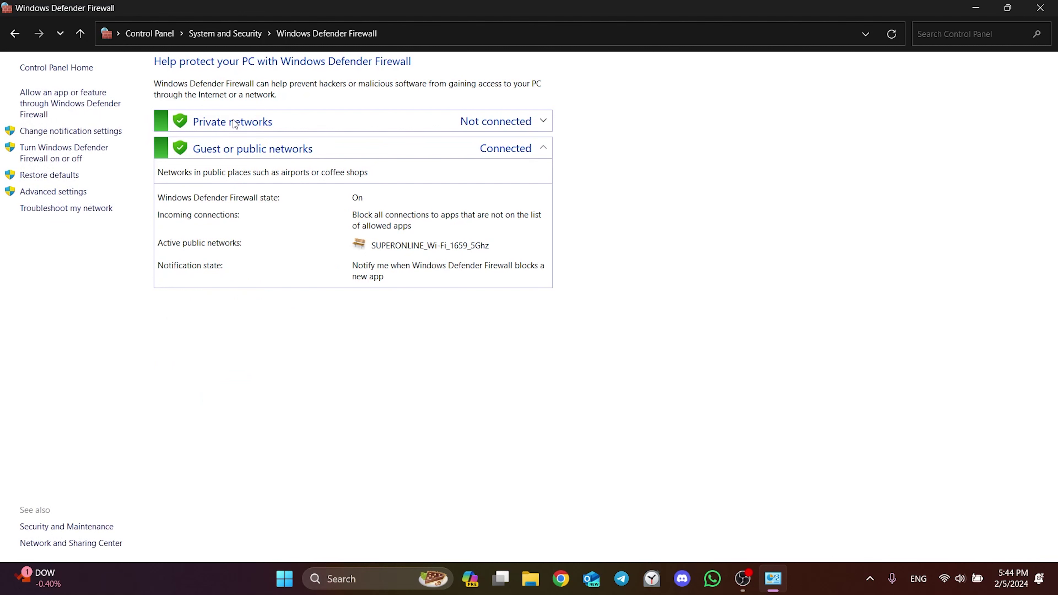
pyautogui.click(43, 151)
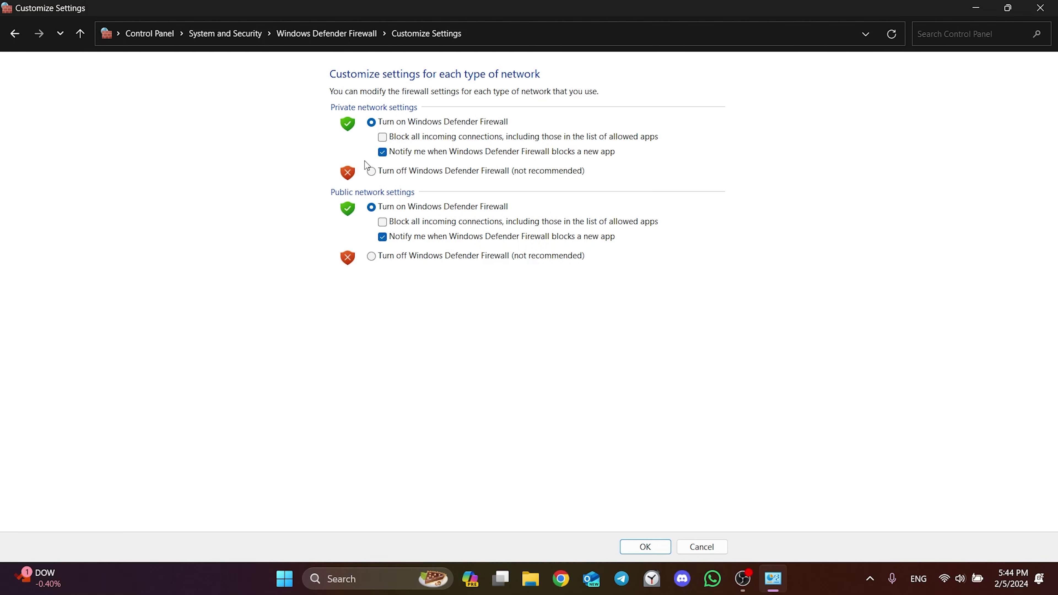
pyautogui.click(371, 173)
pyautogui.click(371, 257)
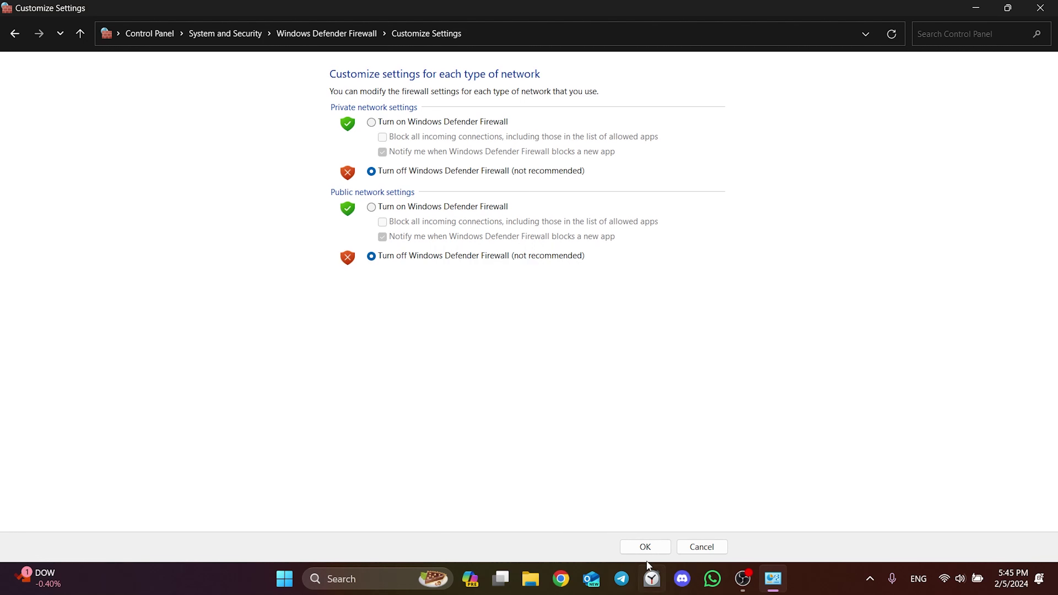
pyautogui.click(644, 548)
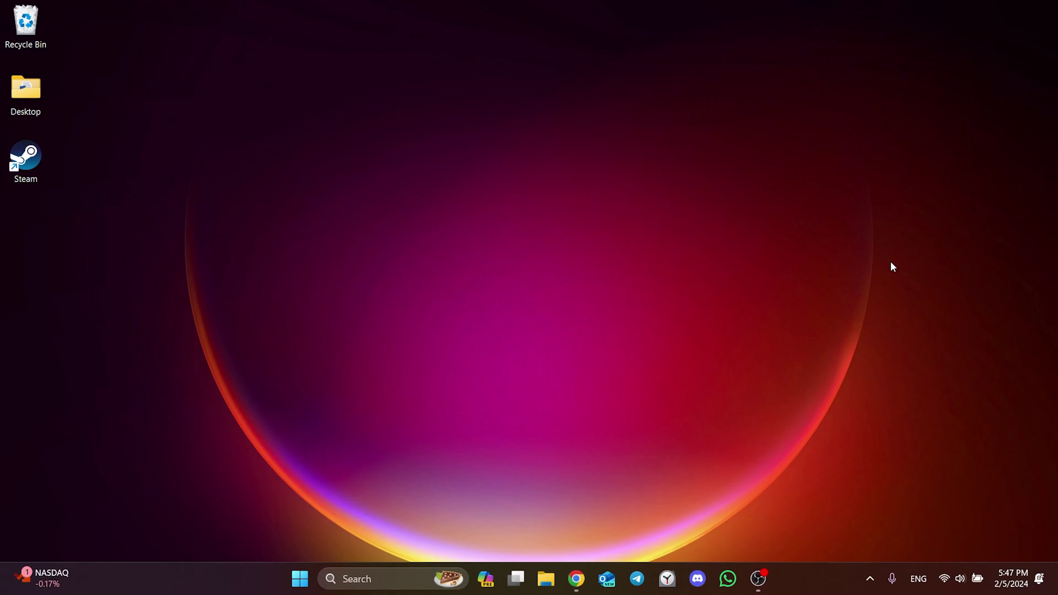
# Run Check for updates on the Windows Update page of Settings
pyautogui.rightClick(306, 580)
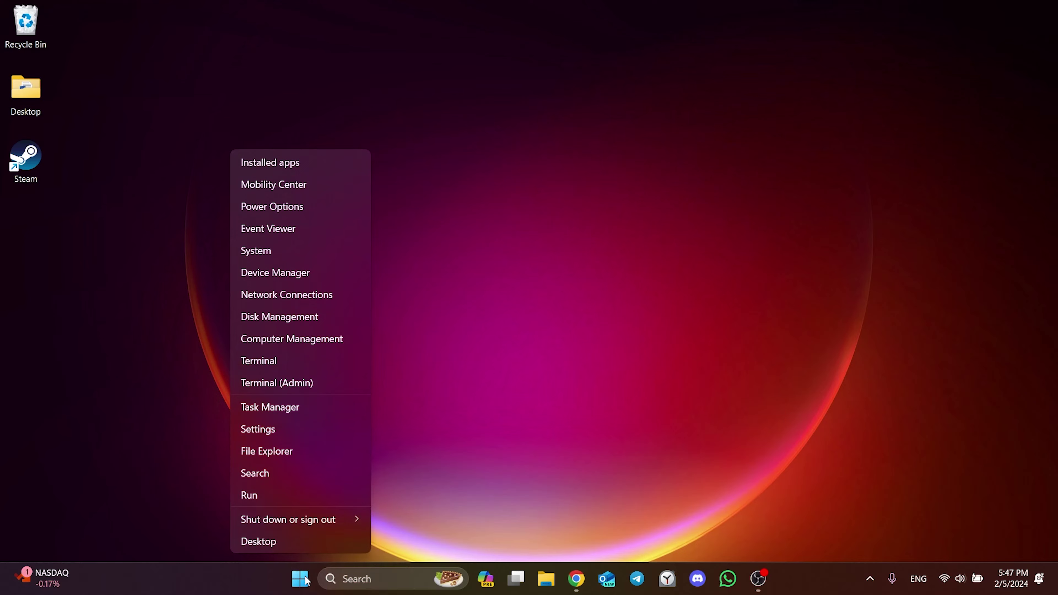
pyautogui.click(291, 429)
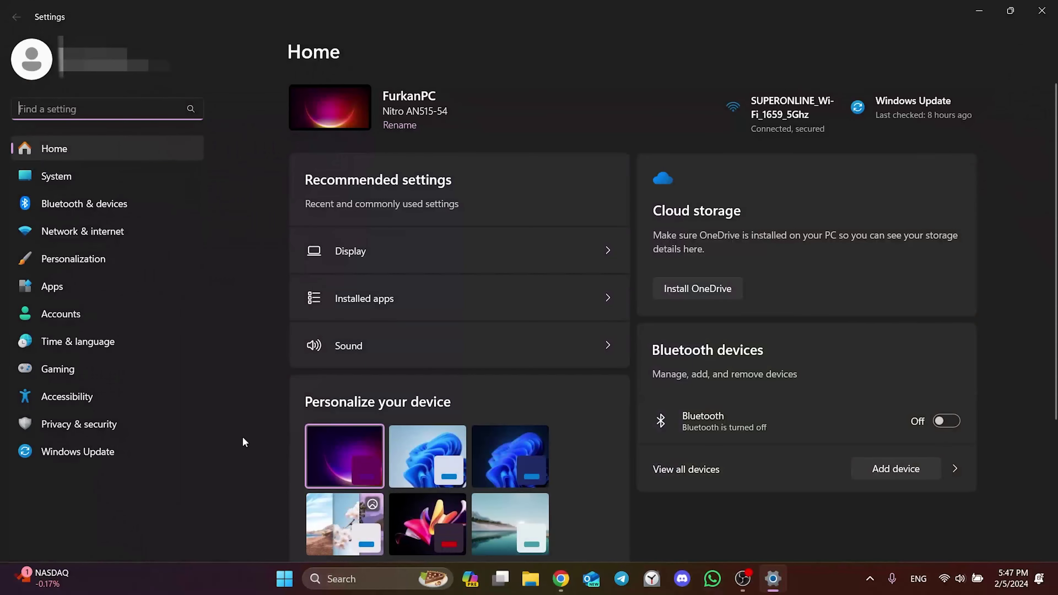
pyautogui.click(77, 451)
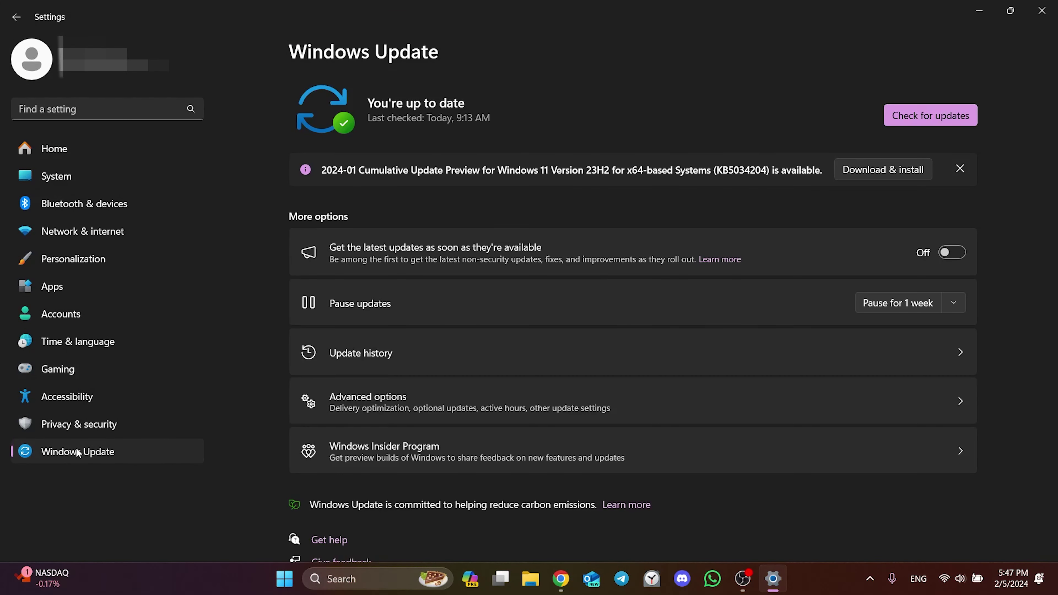
pyautogui.click(956, 113)
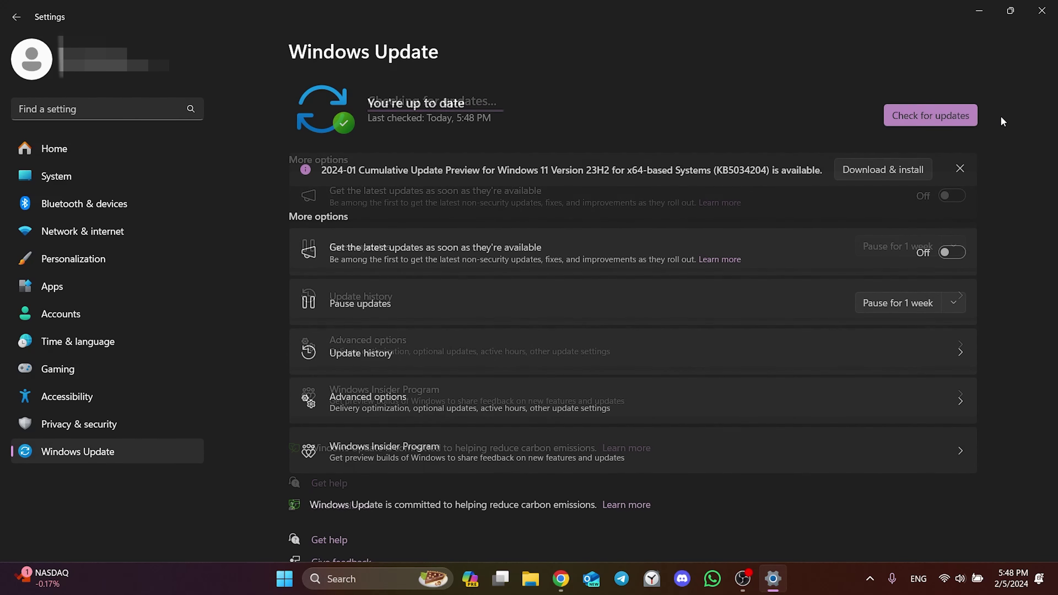
# Check GeForce Experience's Drivers page for updates, confirming Game Ready Driver 551.23 is latest
pyautogui.click(1054, 5)
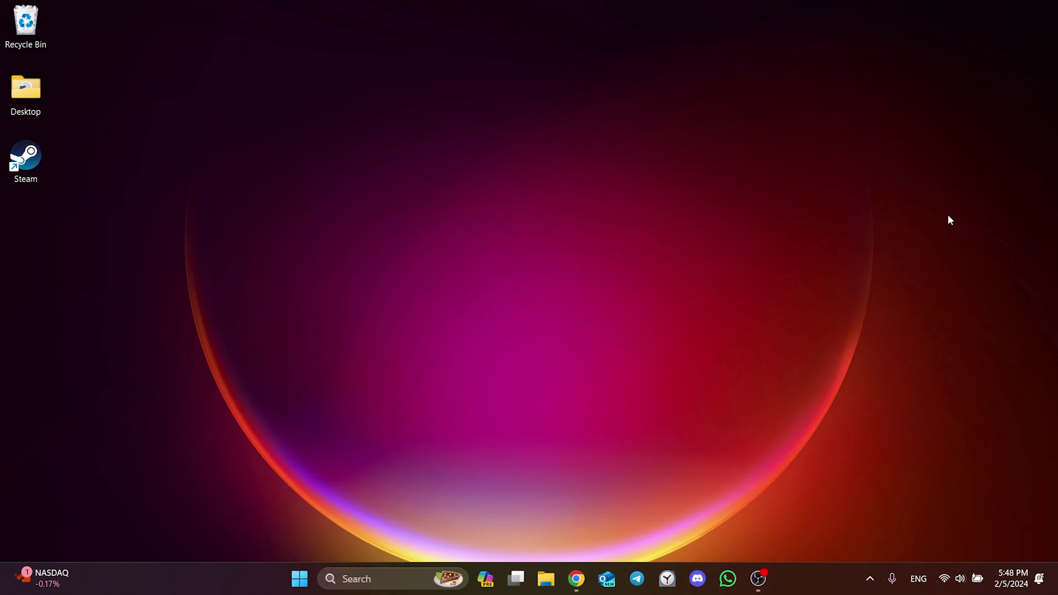
pyautogui.click(385, 579)
pyautogui.write('geforce')
pyautogui.click(428, 167)
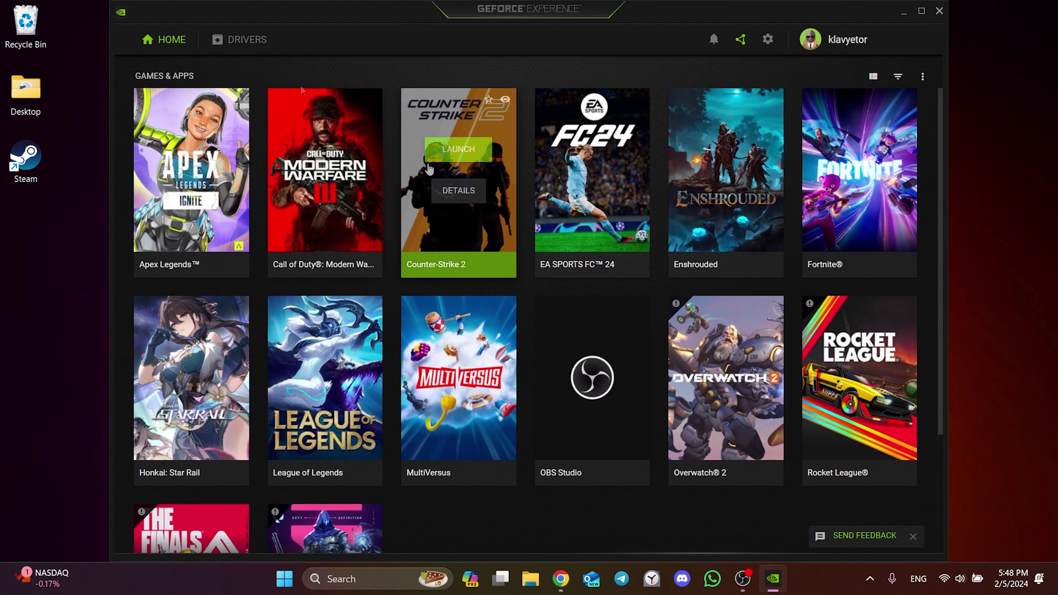
pyautogui.click(249, 41)
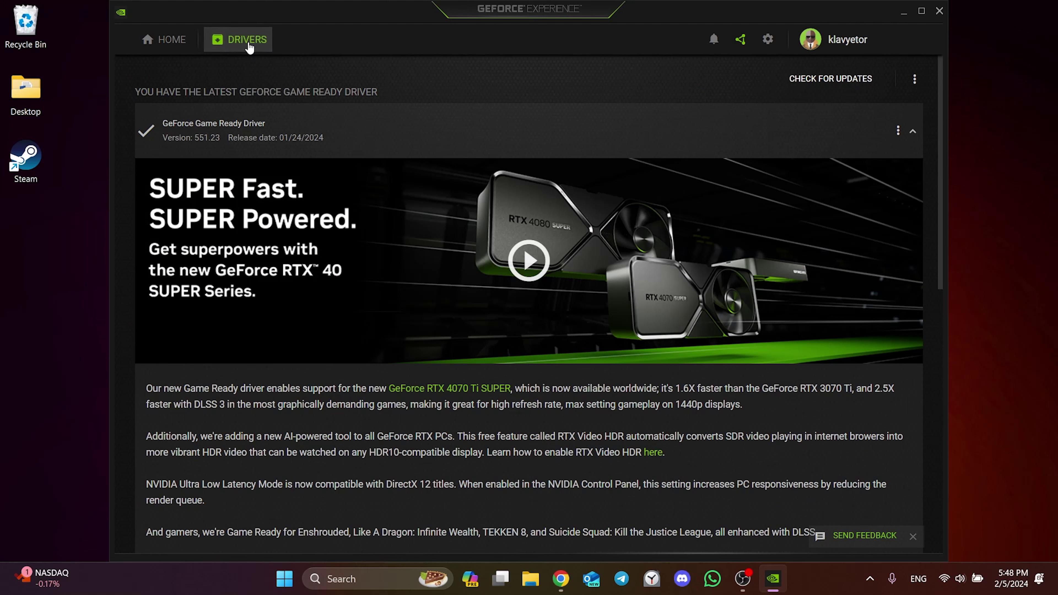
pyautogui.click(814, 79)
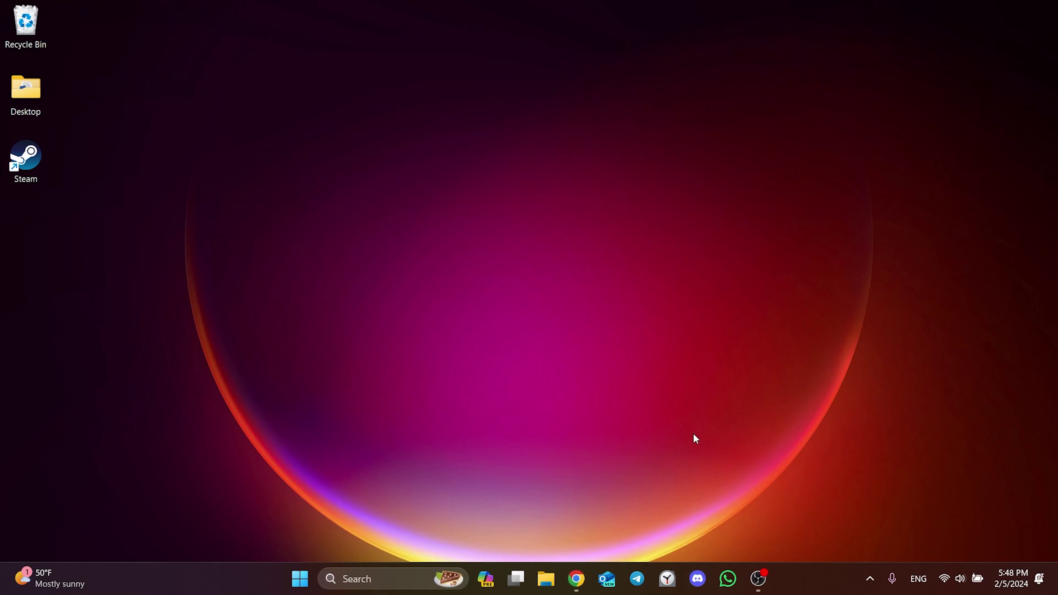
# Download the DirectX End-User Runtime web installer, dxwebsetup.exe, to the Desktop
pyautogui.click(562, 570)
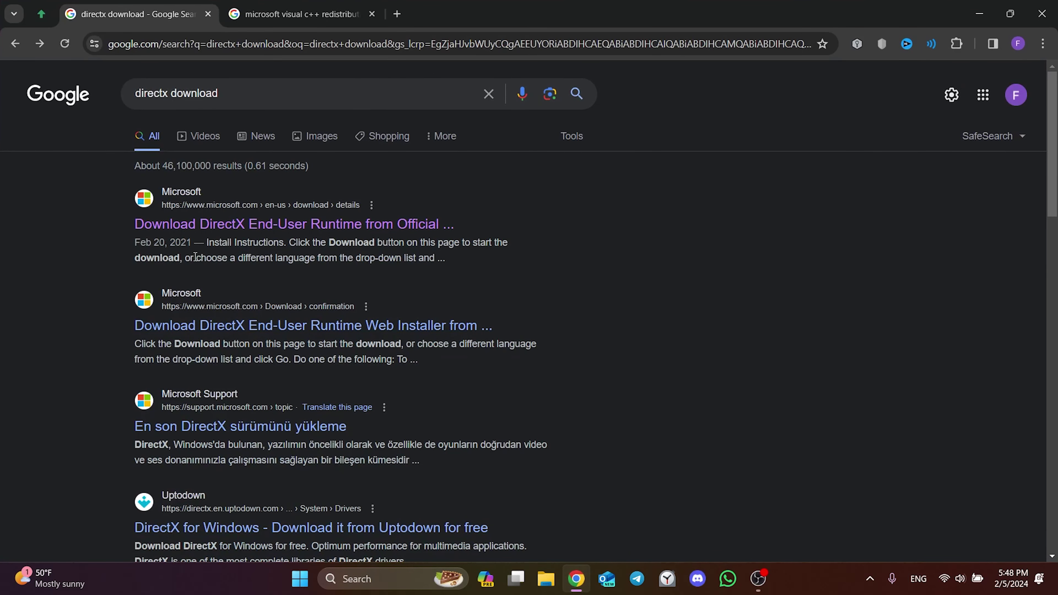
pyautogui.click(220, 226)
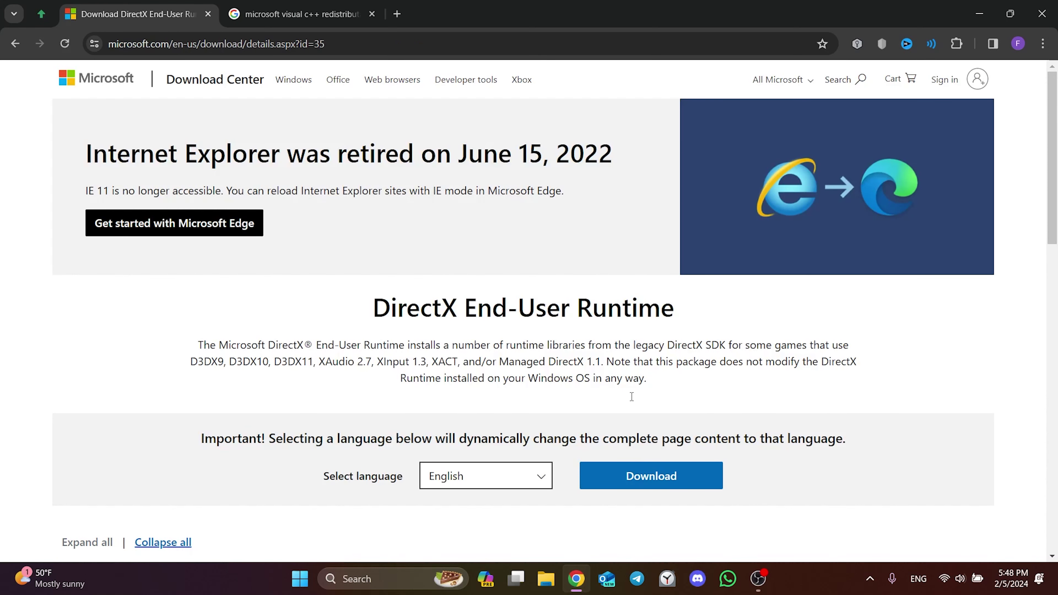
pyautogui.click(653, 480)
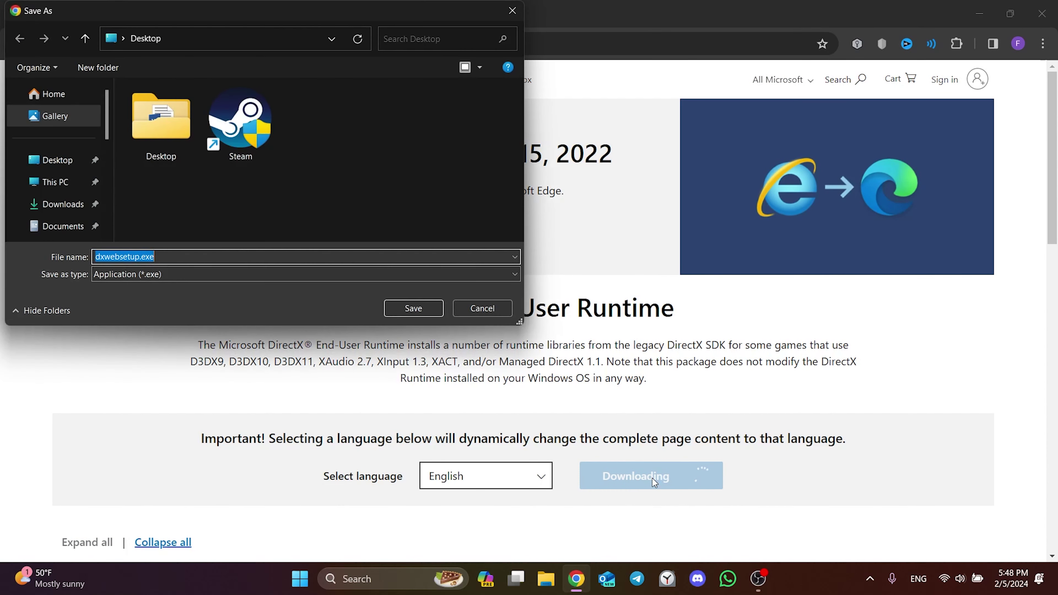
pyautogui.click(47, 159)
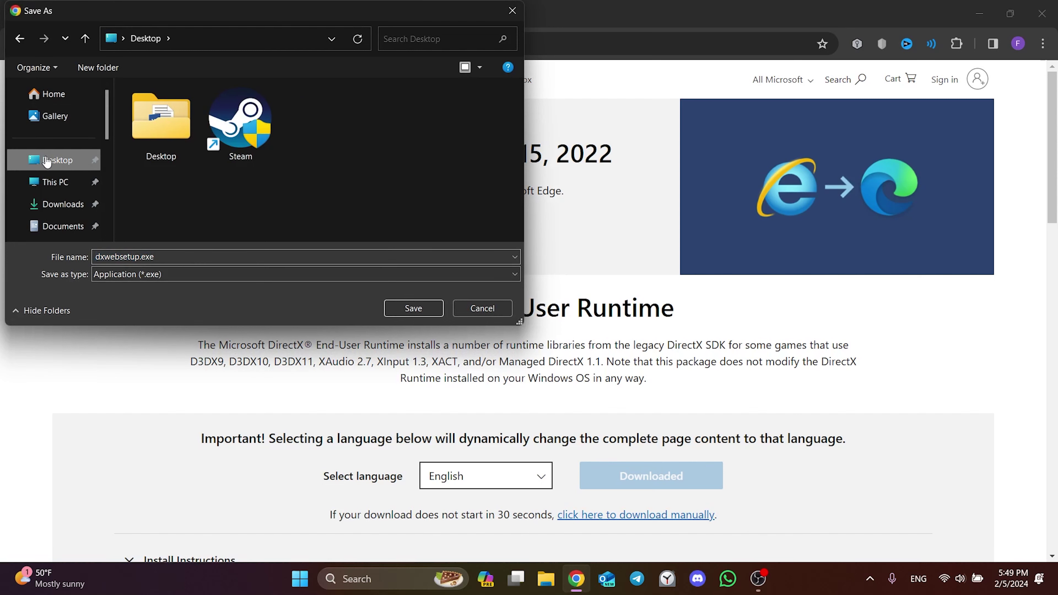
pyautogui.click(414, 308)
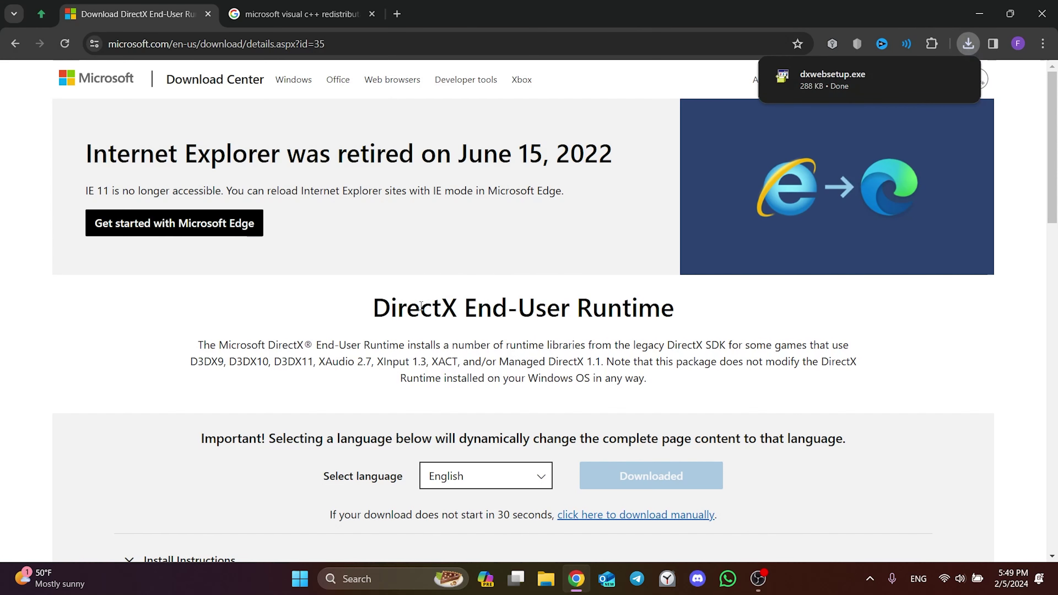
# Save the x64 Visual C++ Redistributable, VC_redist.x64.exe, from Microsoft's downloads page to the Desktop
pyautogui.click(244, 4)
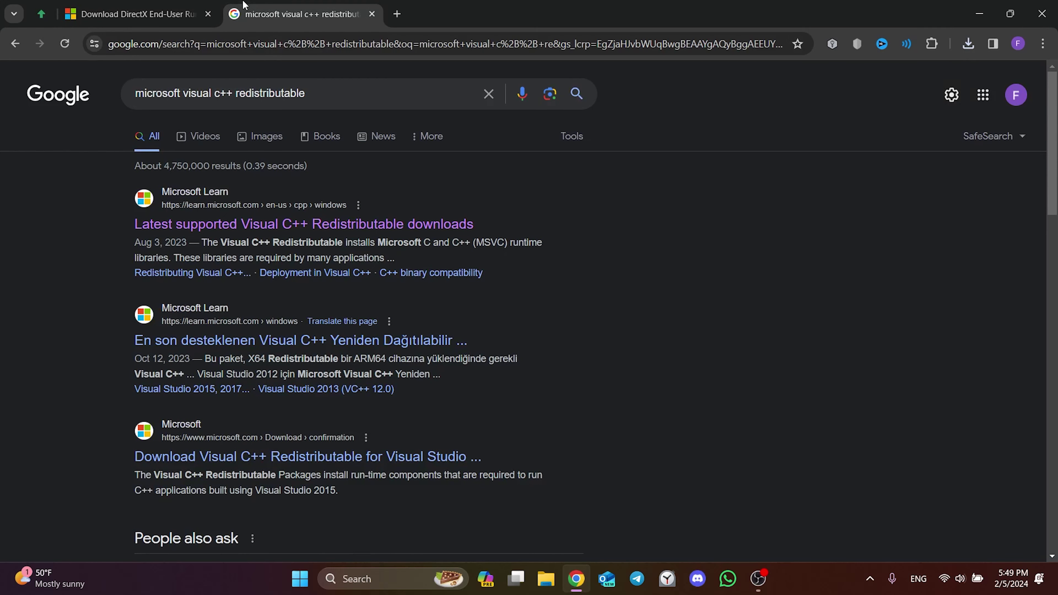
pyautogui.click(237, 224)
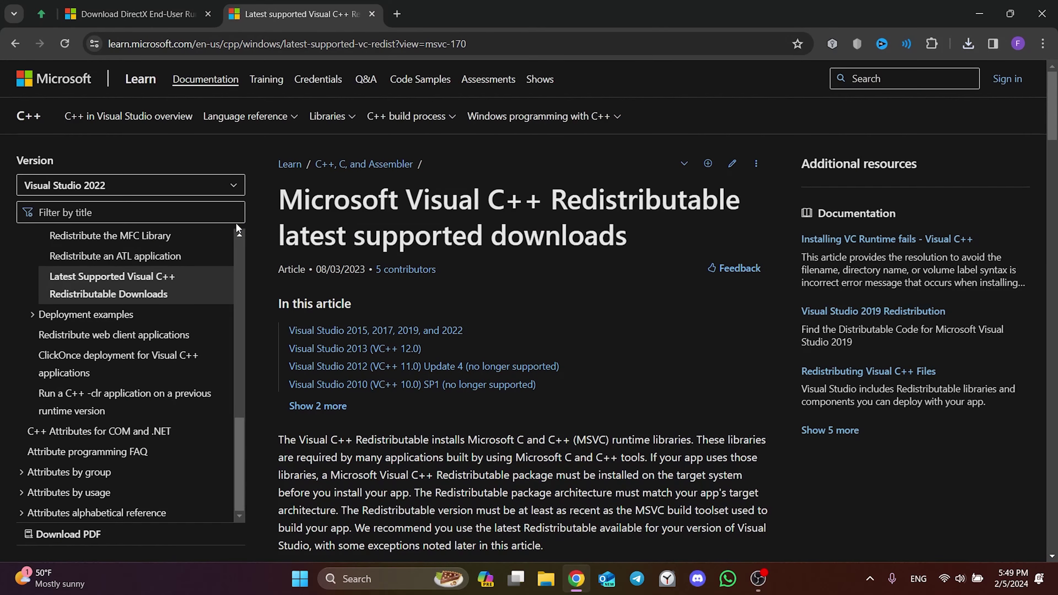
pyautogui.scroll(-4, 728, 306)
pyautogui.scroll(-8, 753, 310)
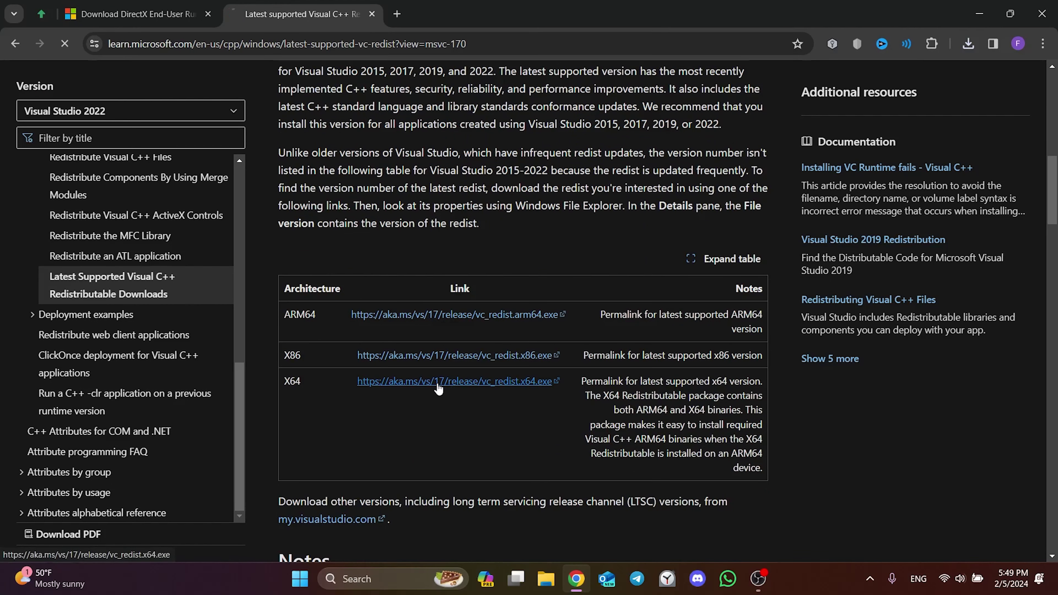
pyautogui.click(436, 383)
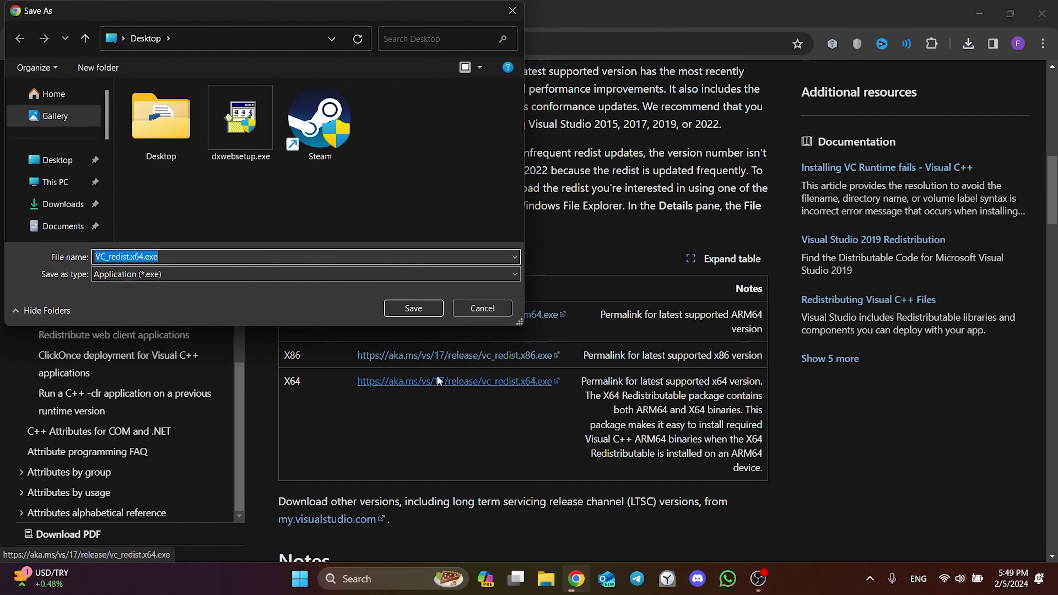
pyautogui.click(56, 161)
pyautogui.click(427, 301)
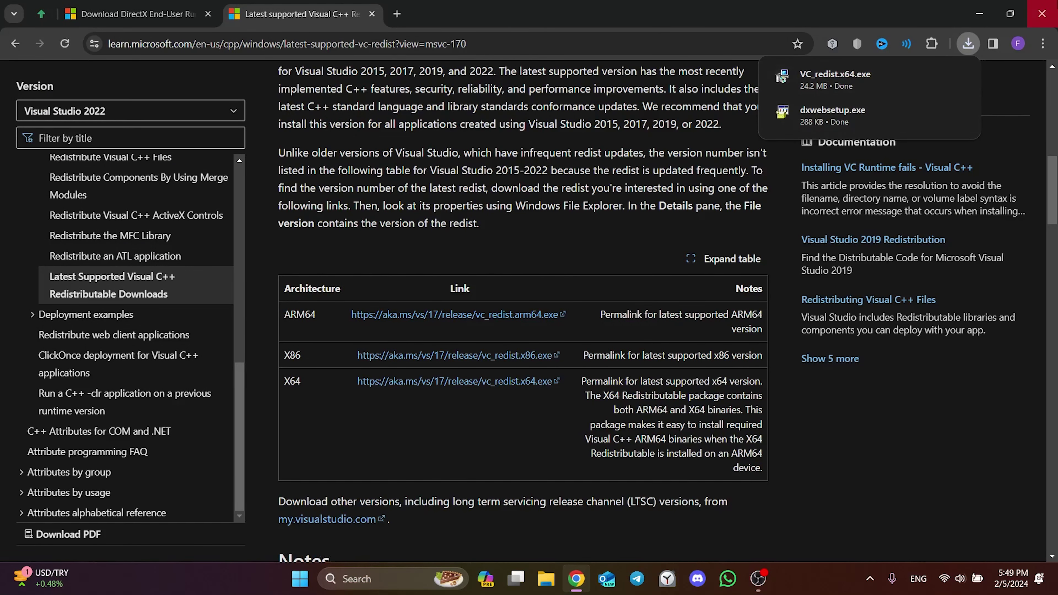
# Run the DirectX web setup, accepting the license and declining the Bing Bar
pyautogui.click(1043, 13)
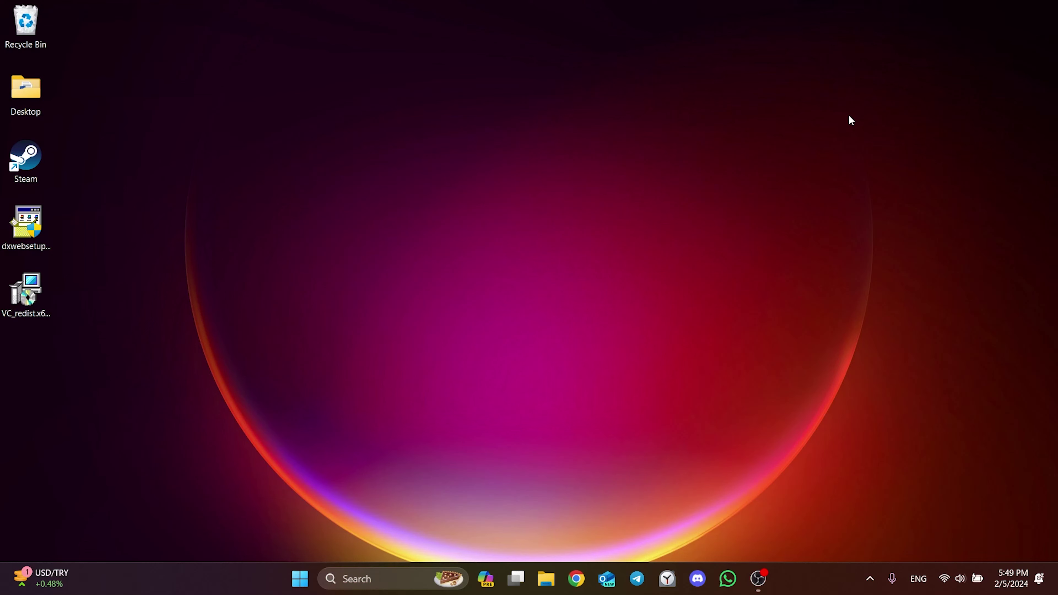
pyautogui.doubleClick(37, 226)
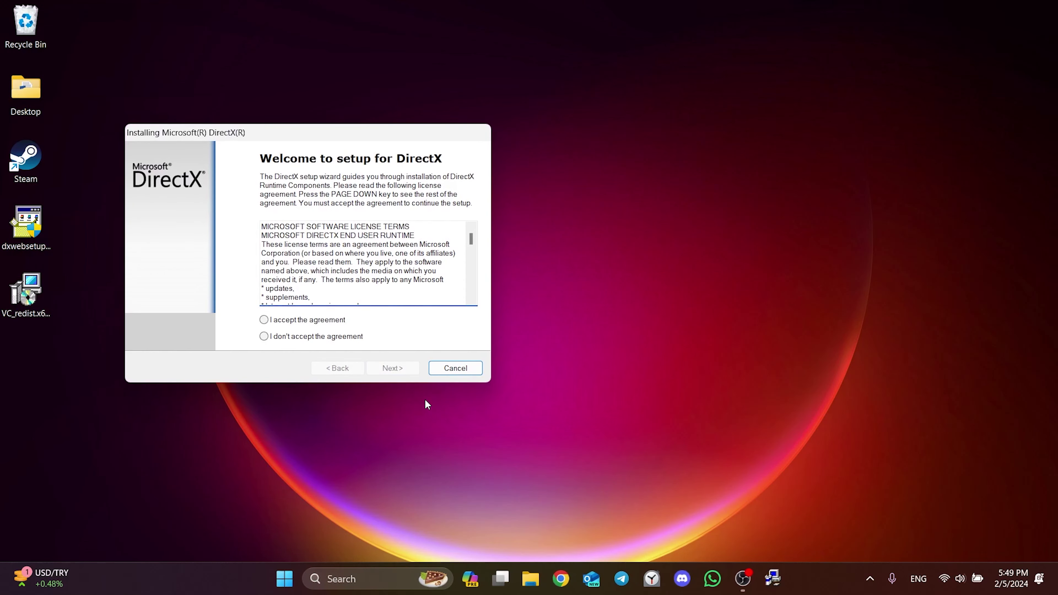
pyautogui.click(287, 325)
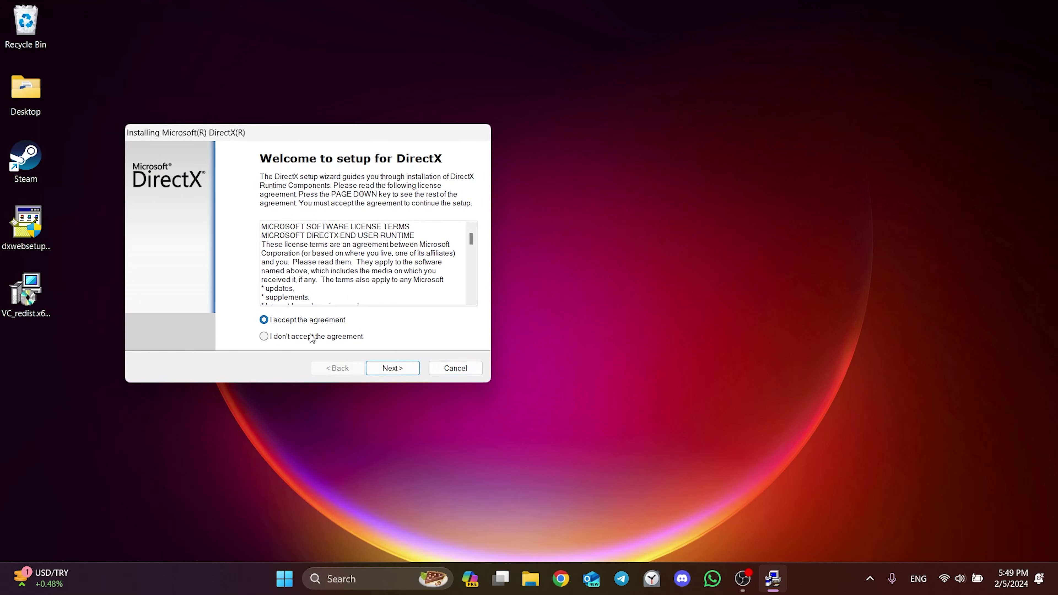
pyautogui.click(388, 369)
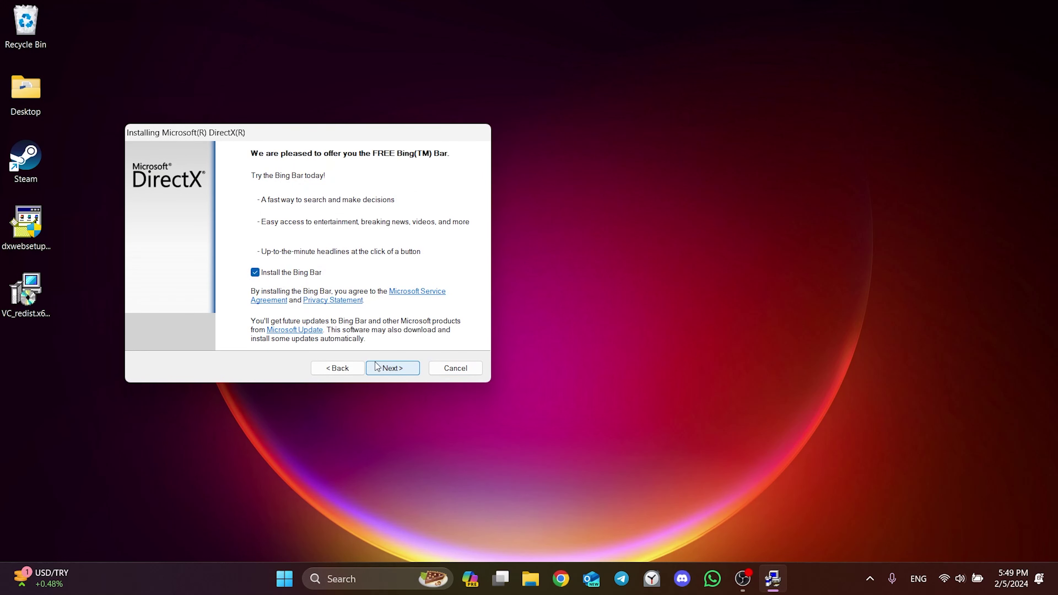
pyautogui.click(256, 274)
pyautogui.click(395, 371)
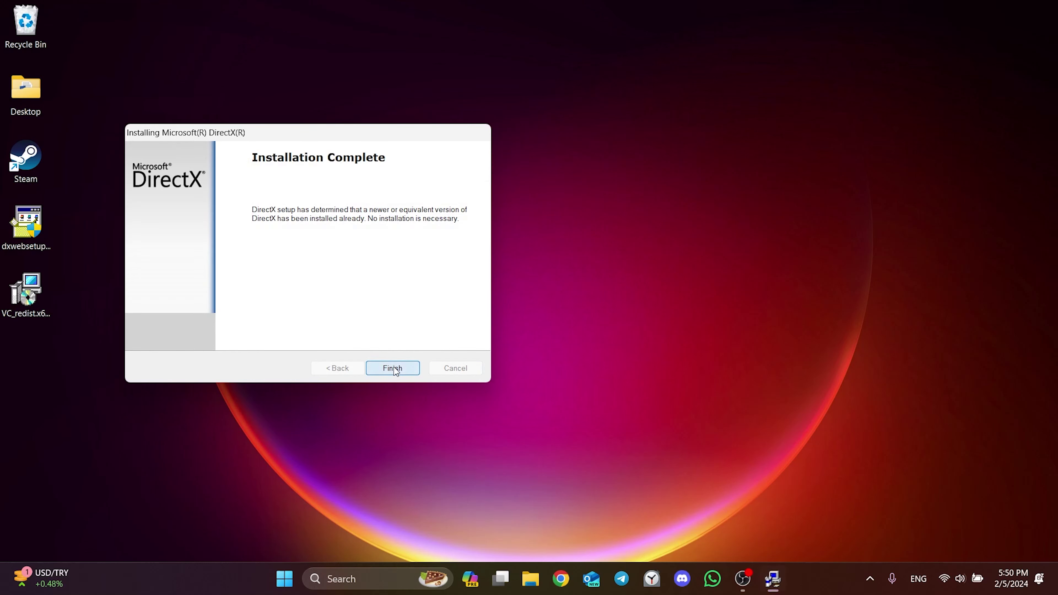
pyautogui.click(394, 368)
# Install the Visual C++ 2015-2022 x64 redistributable after accepting its license terms
pyautogui.doubleClick(26, 292)
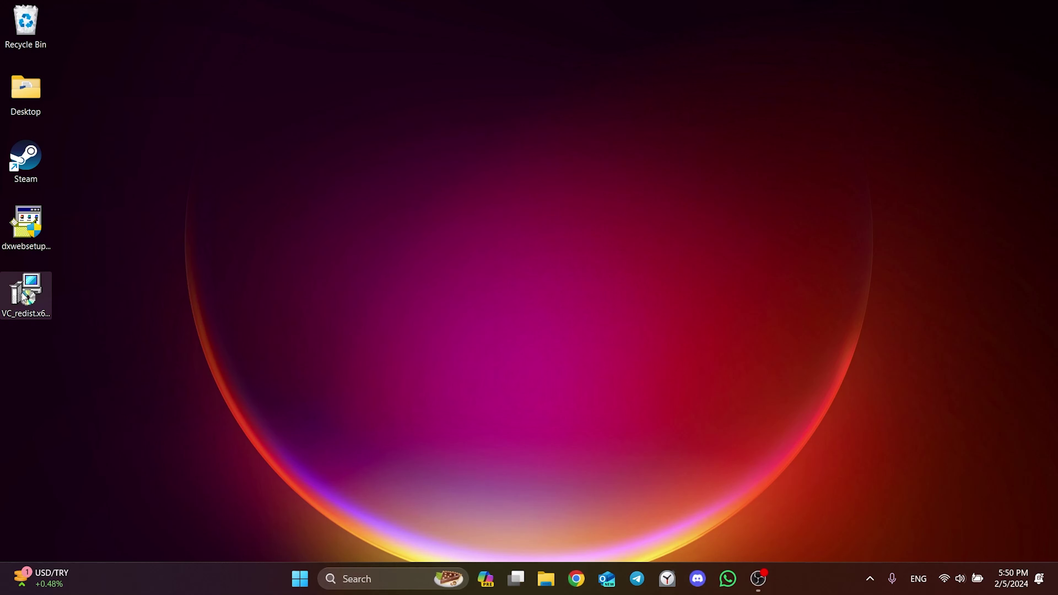
pyautogui.click(566, 309)
pyautogui.click(427, 333)
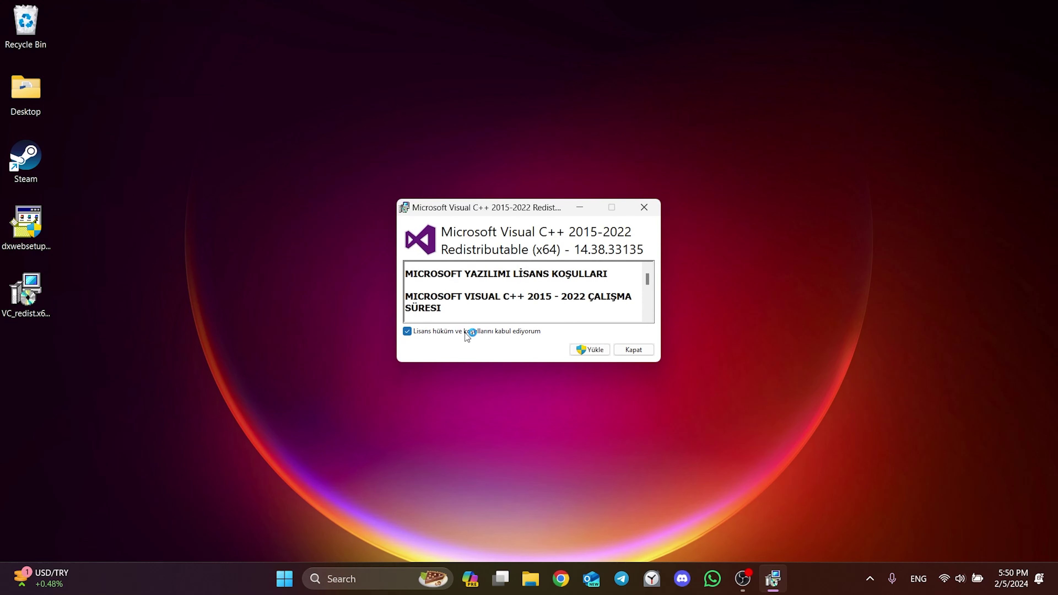
pyautogui.click(584, 351)
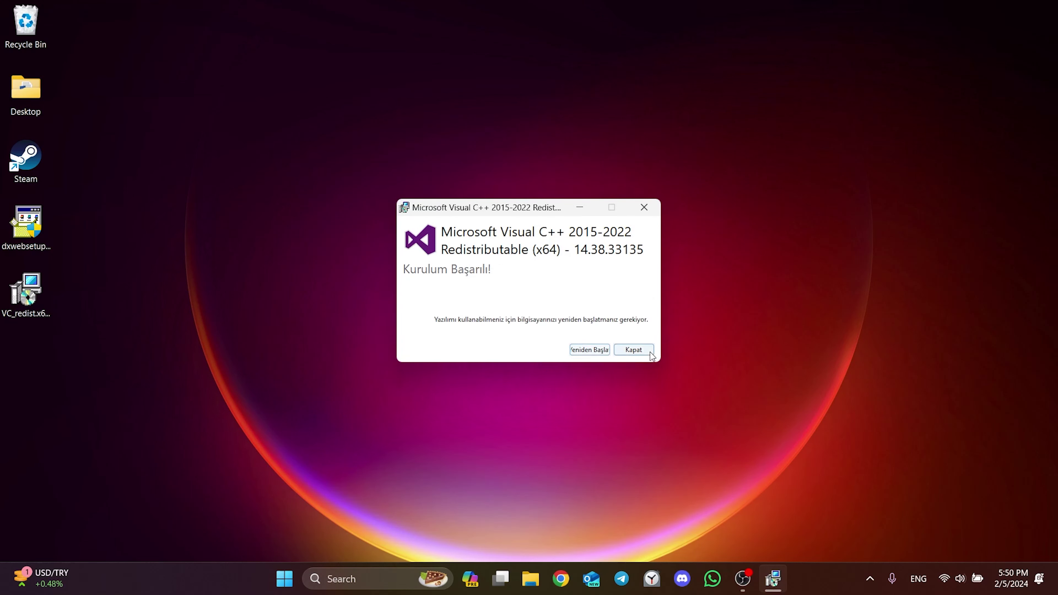
pyautogui.click(650, 352)
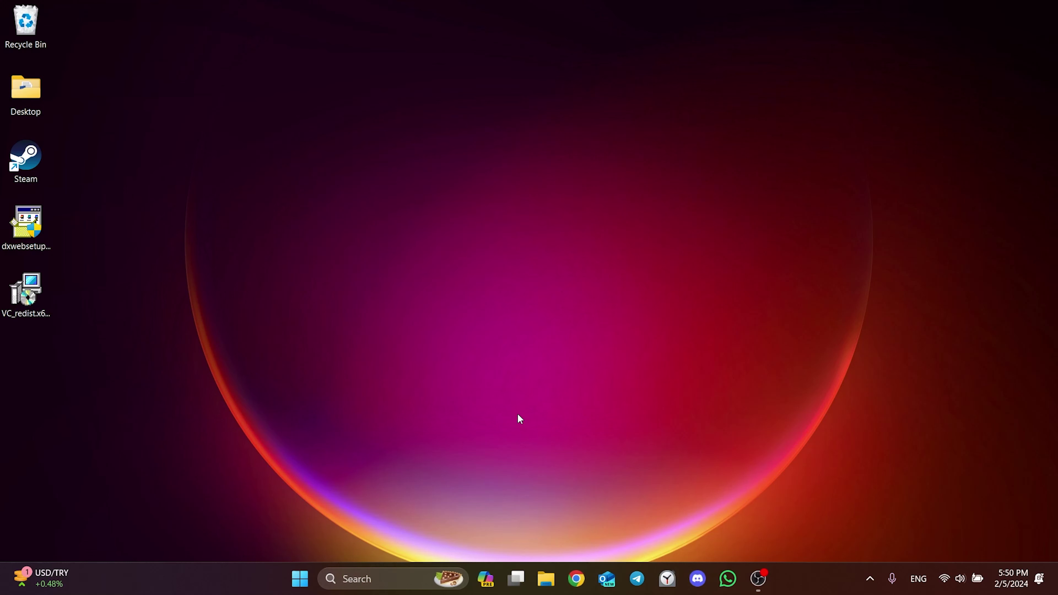
# Restart Windows from the Start menu's power options
pyautogui.click(301, 577)
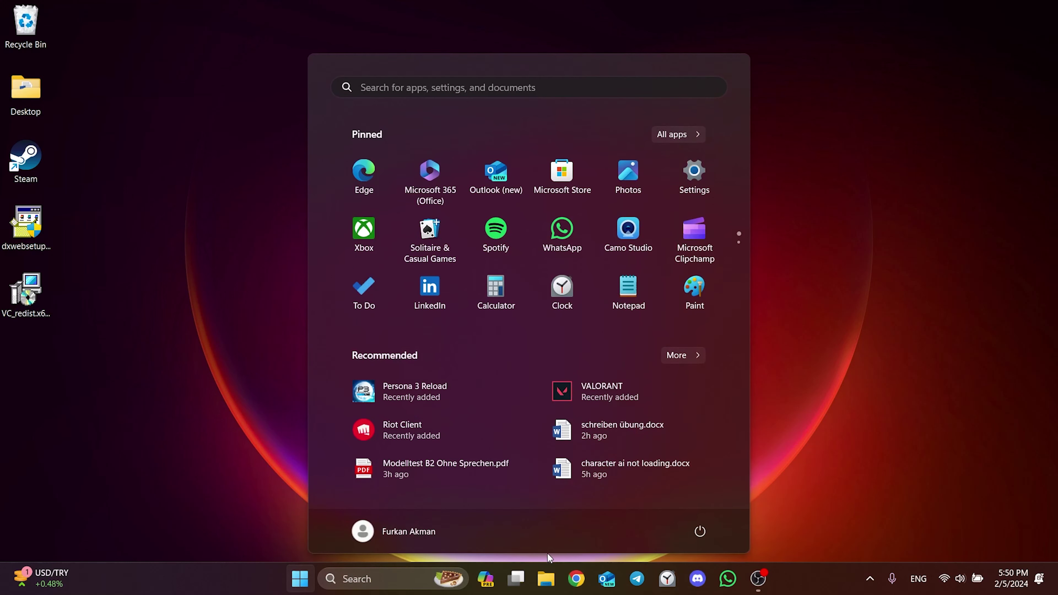
pyautogui.click(699, 532)
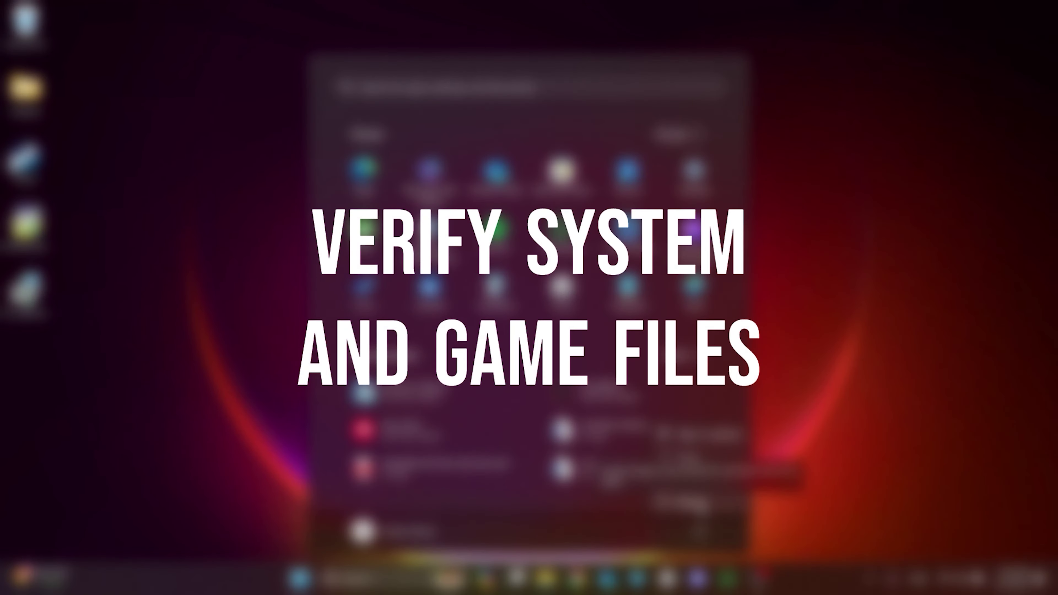
pyautogui.click(884, 261)
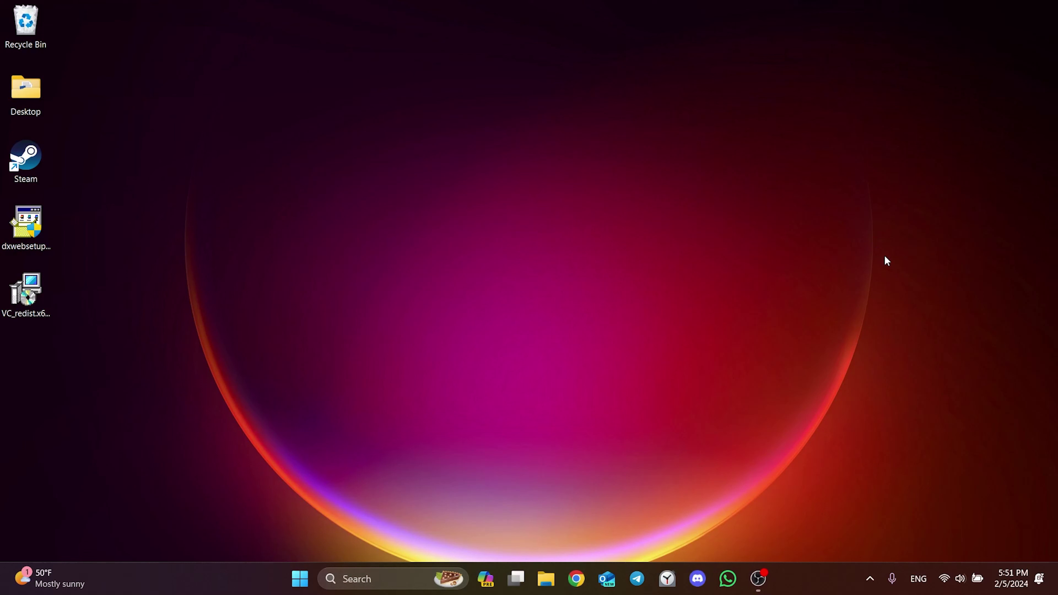
# Open Command Prompt as administrator and run sfc /scannow
pyautogui.click(414, 568)
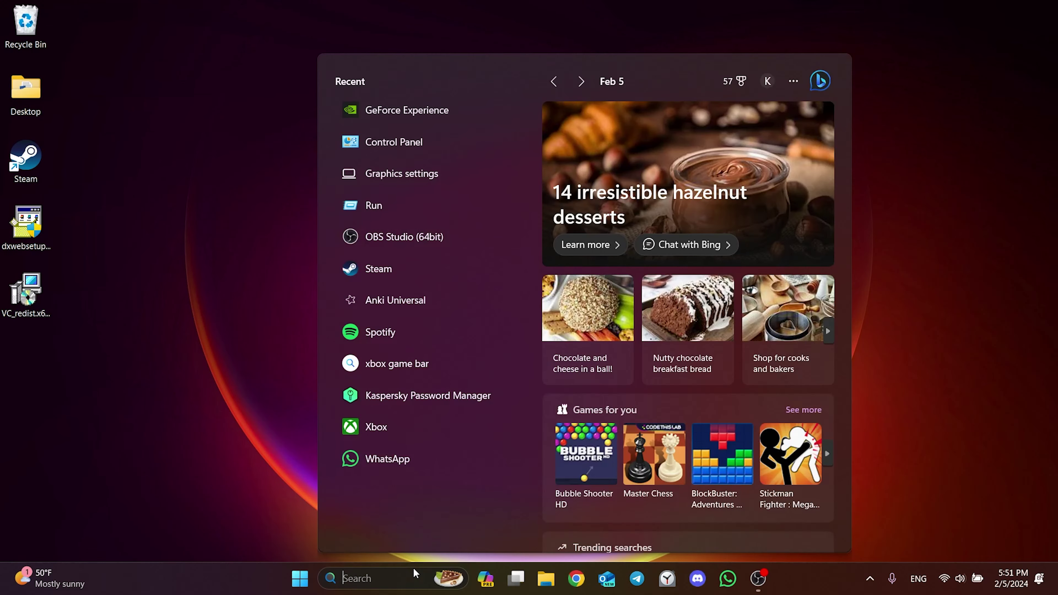
pyautogui.write('cmd')
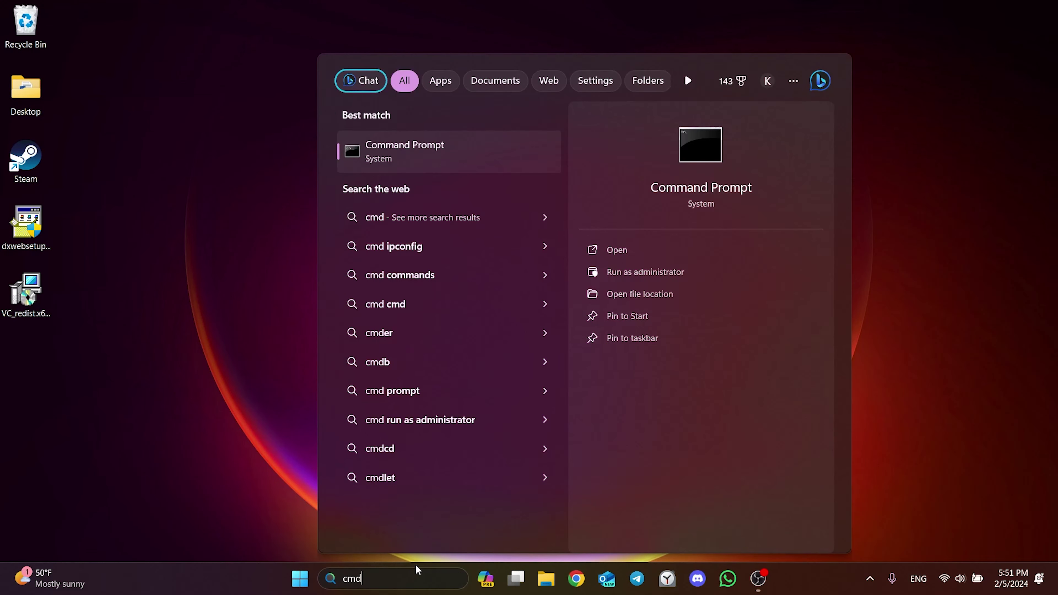
pyautogui.click(648, 278)
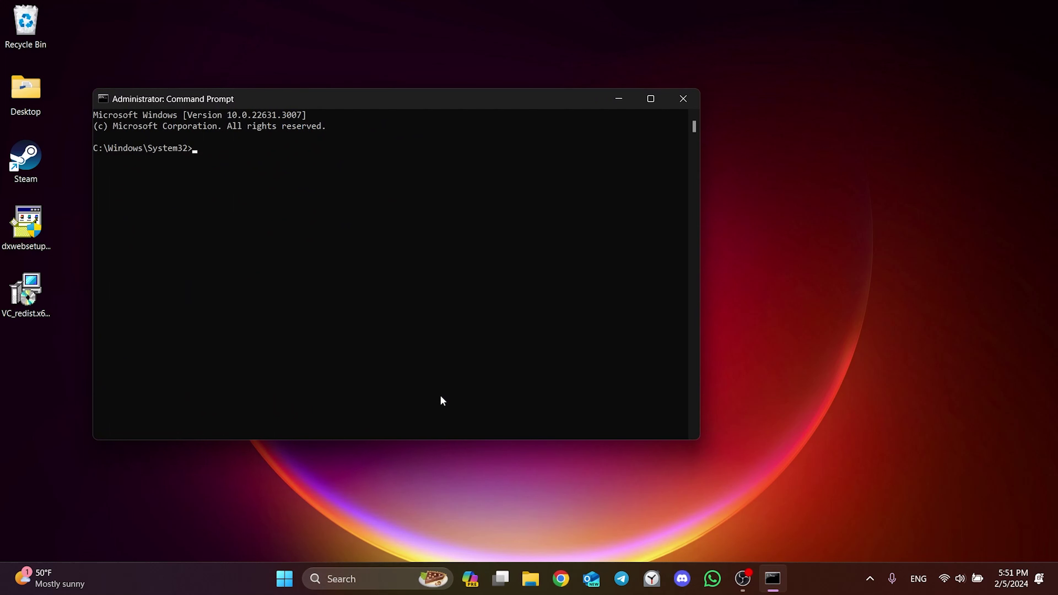
pyautogui.write('sfc /scannow')
pyautogui.press('Return')
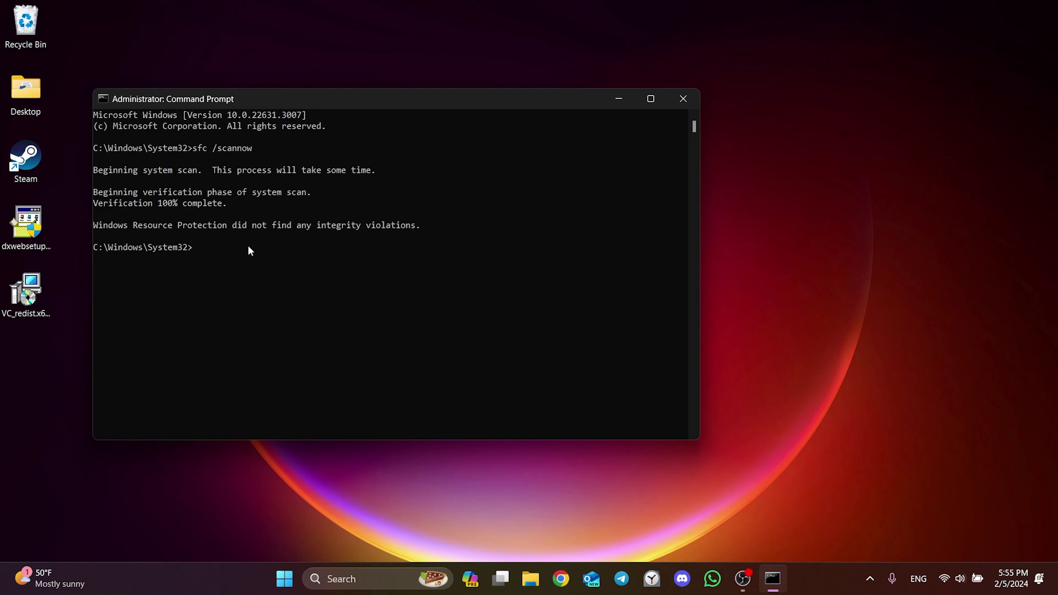
# Run DISM /RestoreHealth and then DISM /StartComponentCleanup
pyautogui.write('DISM.exe /Online /Cleanup-image /Restorehealth')
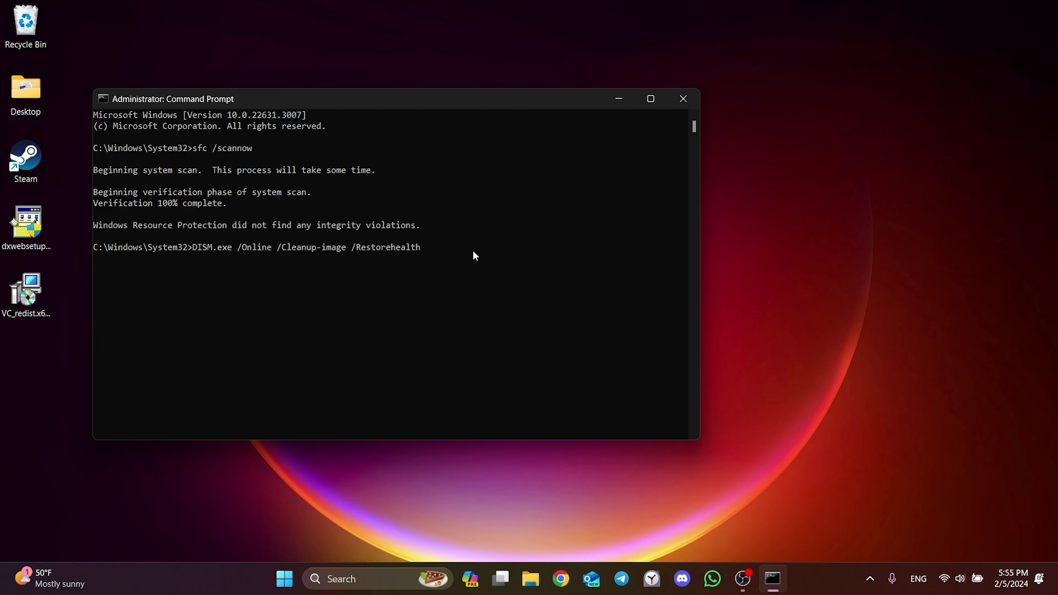
pyautogui.press('Return')
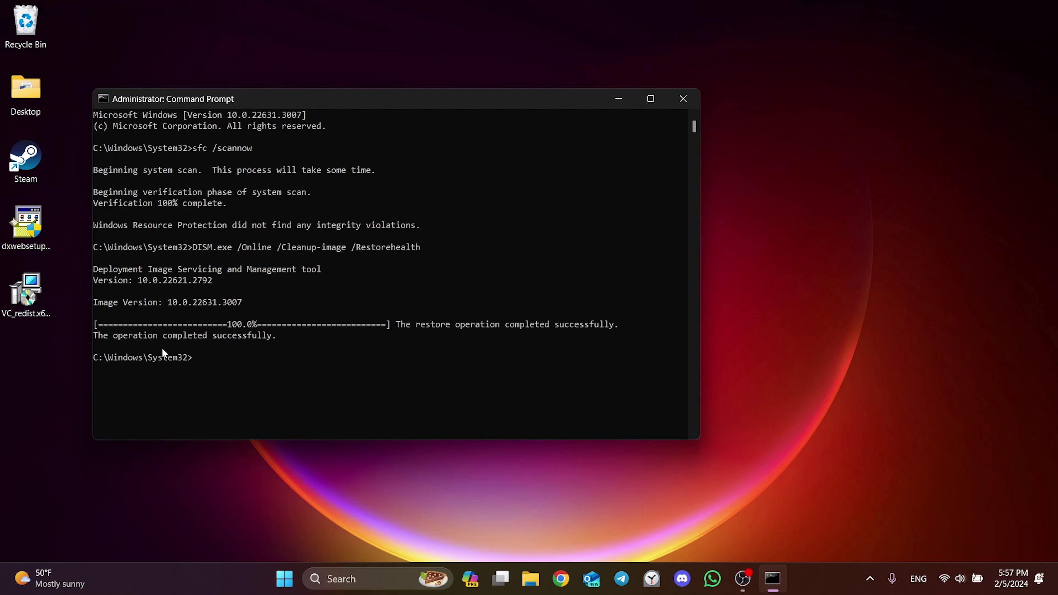
pyautogui.write('DISM.exe /Online /Cleanup-image /StartComponentCleanup')
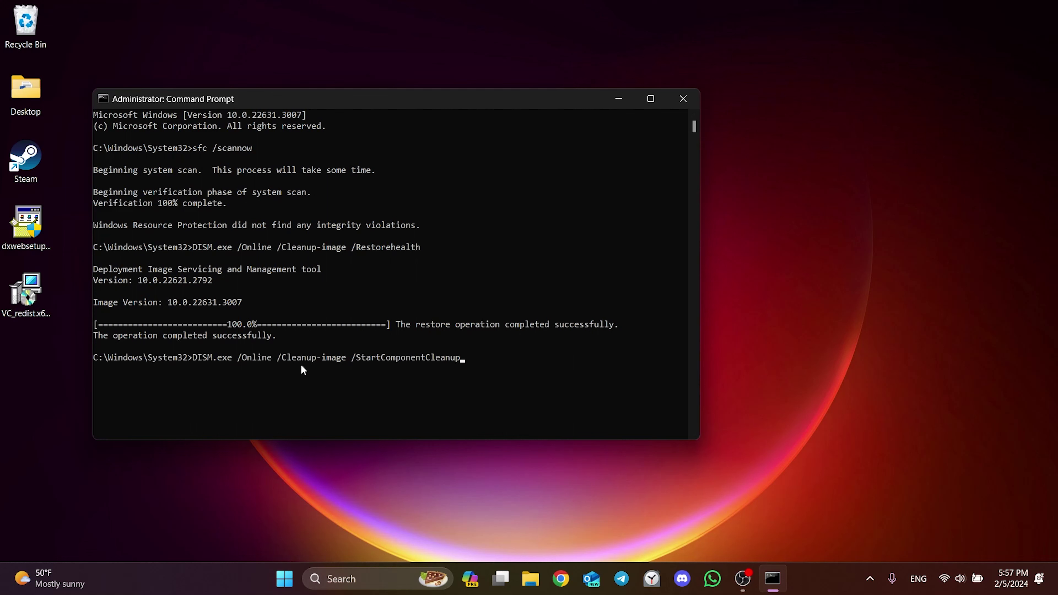
pyautogui.press('Return')
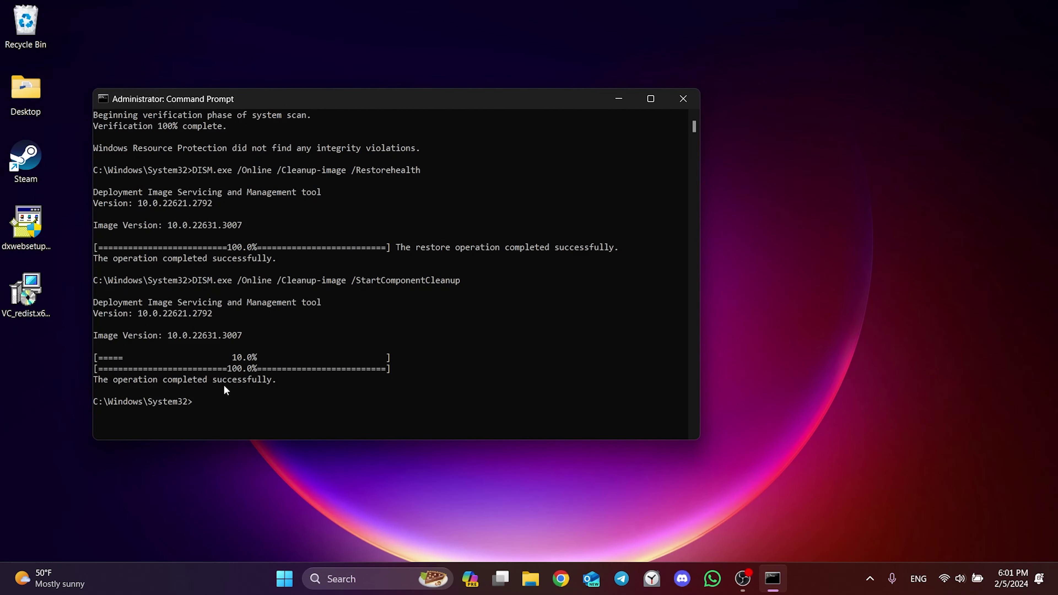
# Close Command Prompt and launch Steam, suppressing the compatibility warning
pyautogui.click(691, 103)
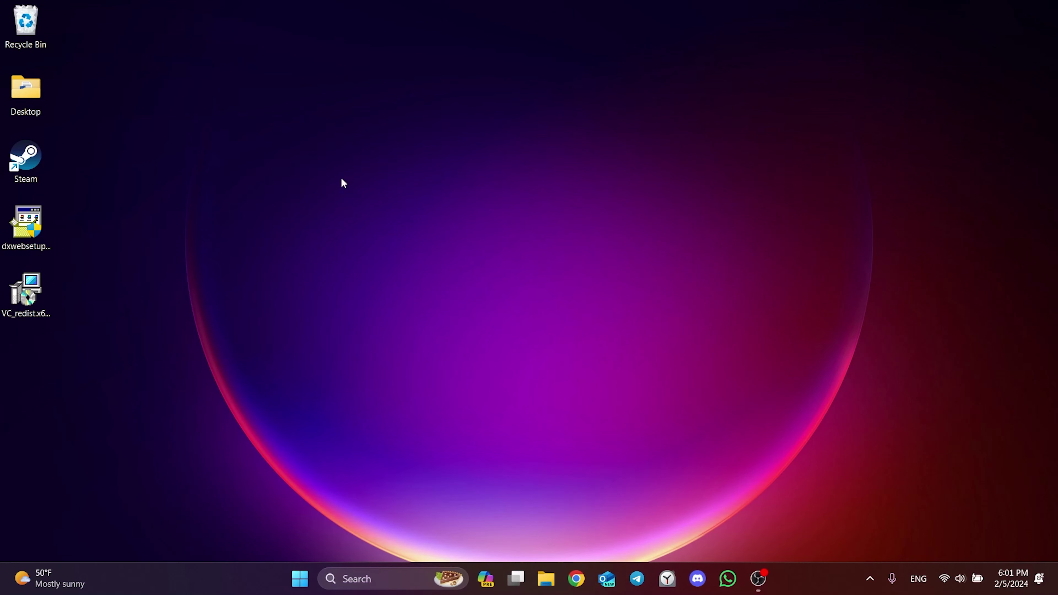
pyautogui.doubleClick(36, 177)
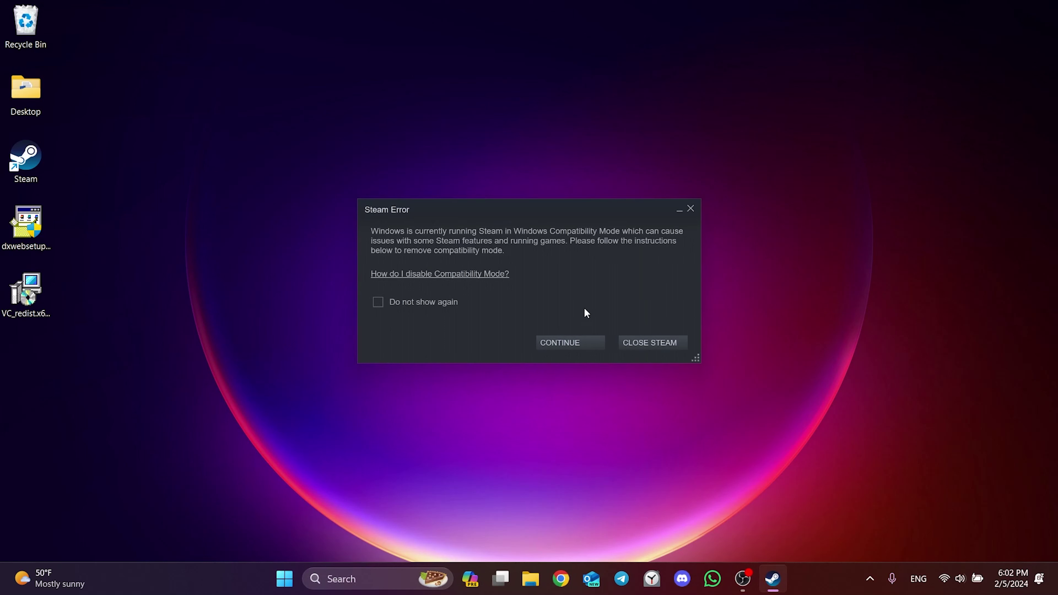
pyautogui.click(378, 309)
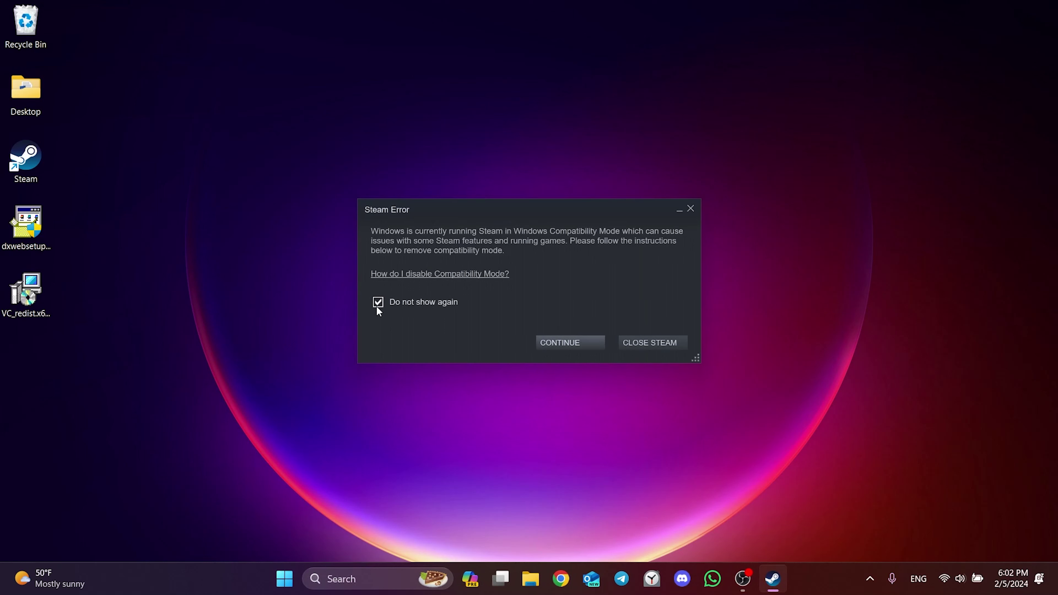
pyautogui.click(572, 343)
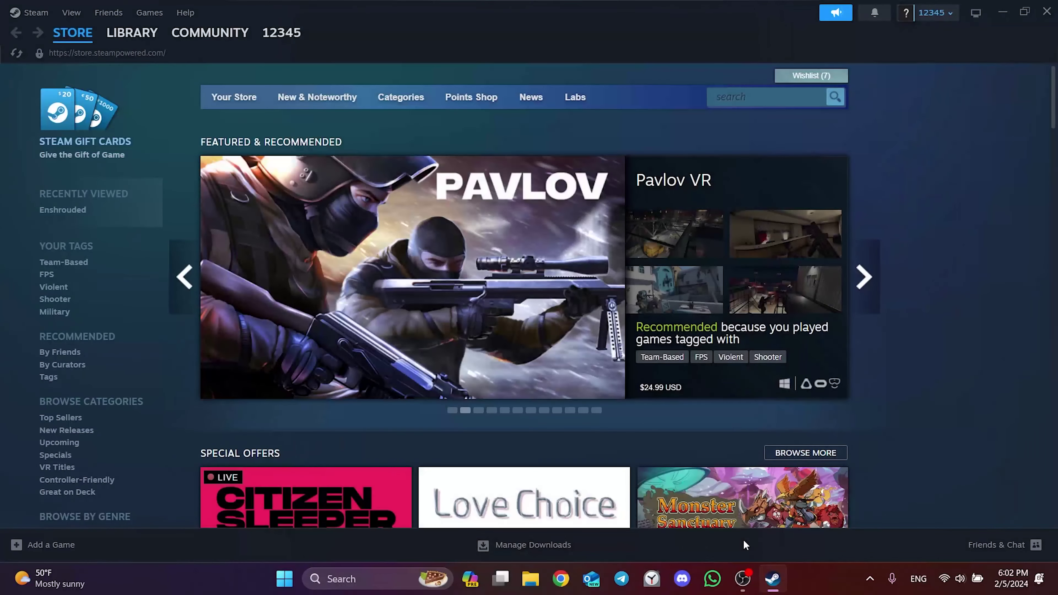
# Verify the integrity of THE FINALS game files from its Installed Files properties
pyautogui.click(132, 34)
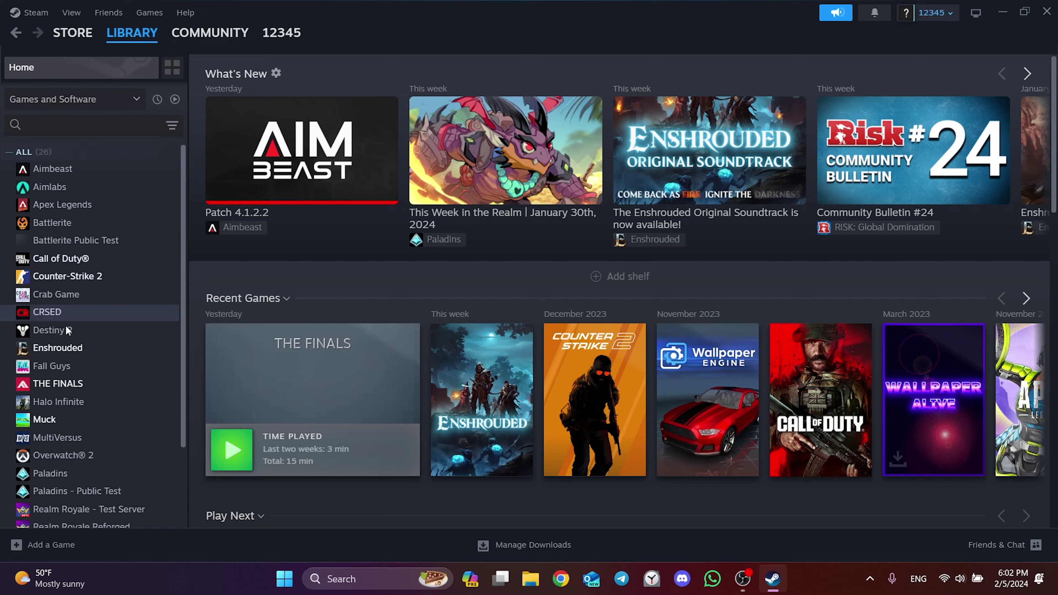
pyautogui.click(60, 384)
pyautogui.rightClick(58, 385)
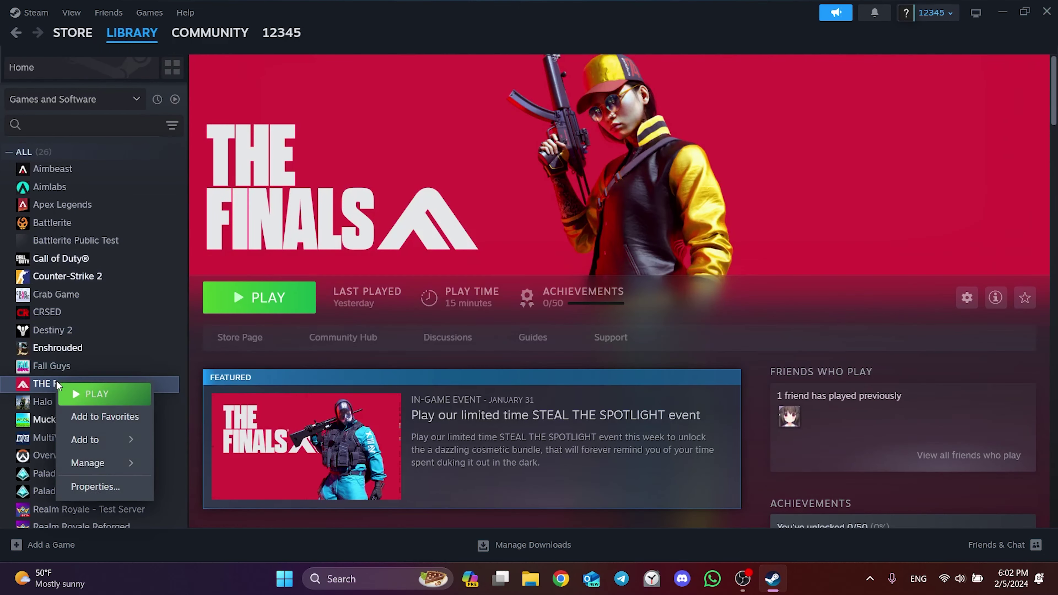
pyautogui.click(96, 486)
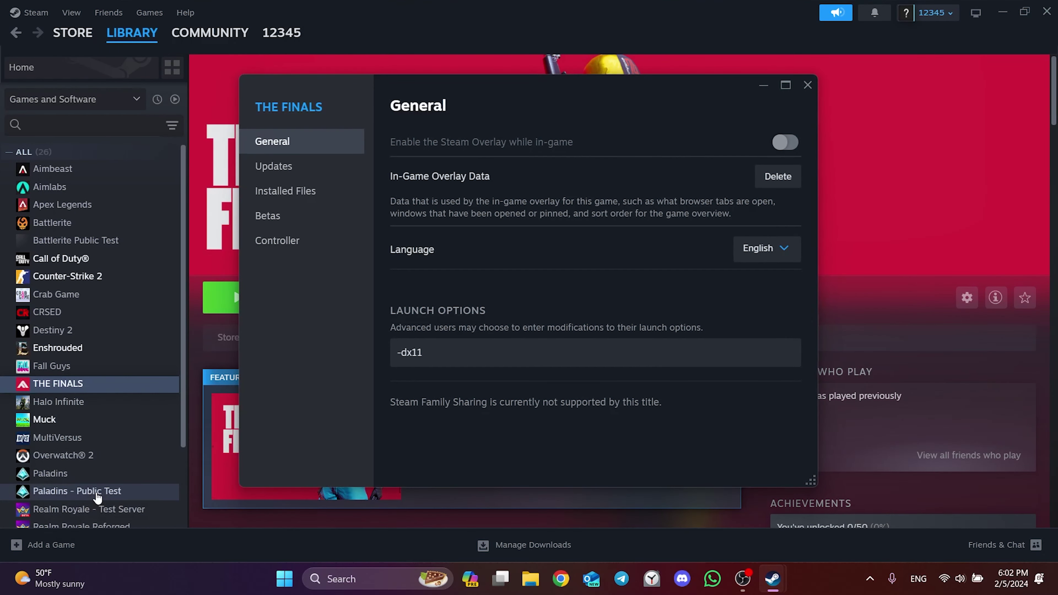
pyautogui.click(302, 200)
pyautogui.click(730, 277)
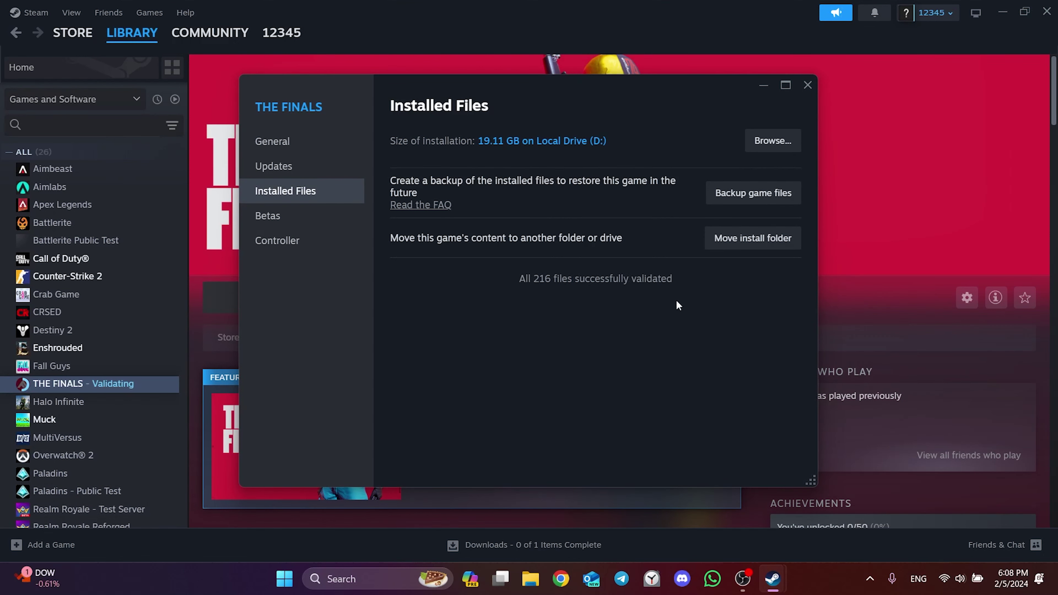
# Minimize all windows with the taskbar's Show desktop corner
pyautogui.click(1056, 580)
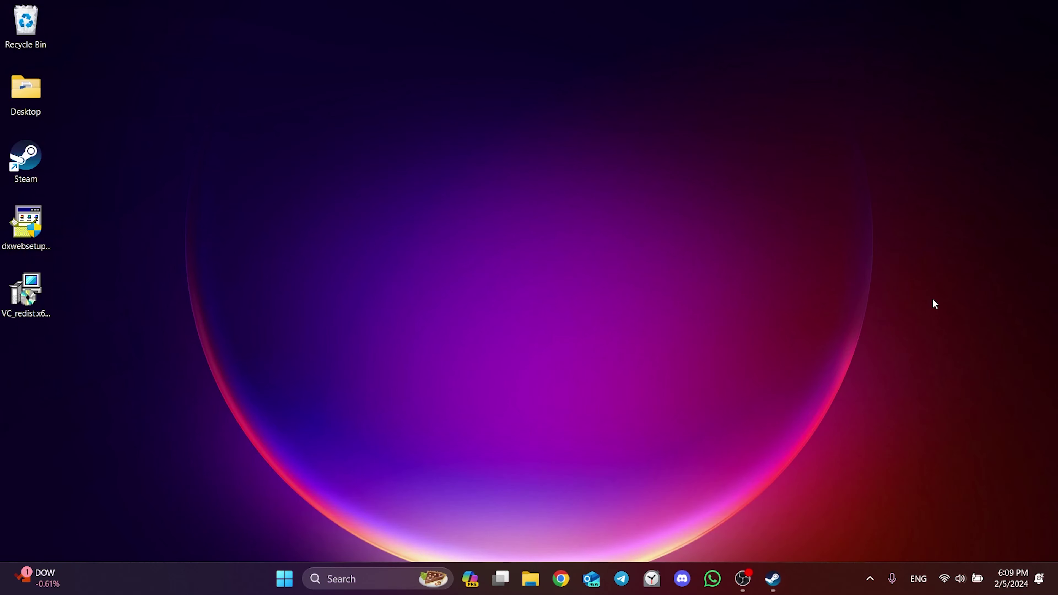